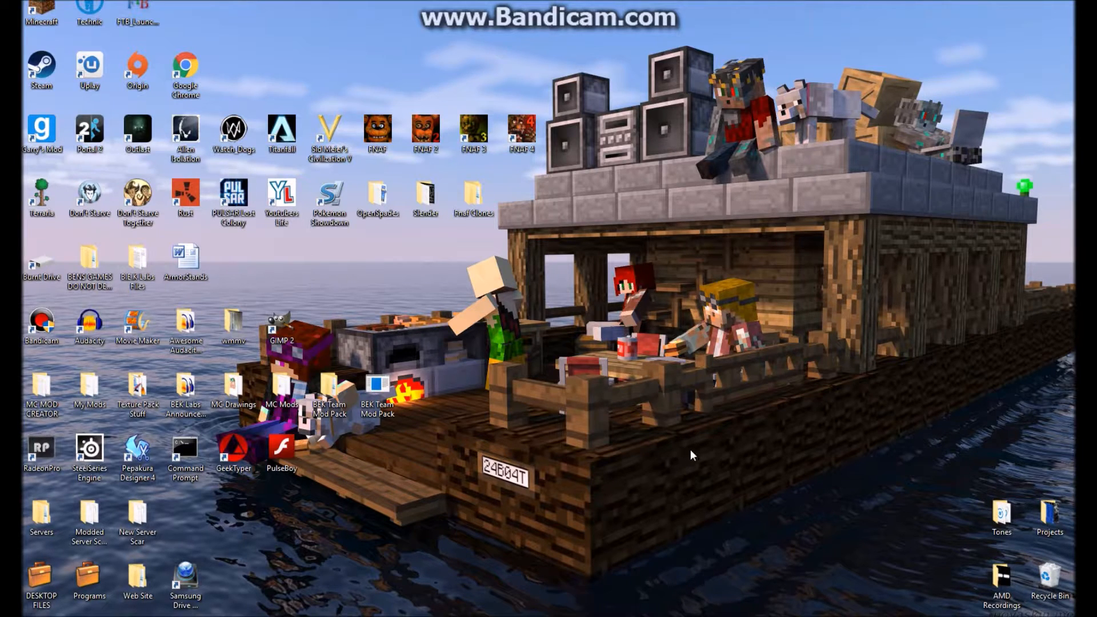
Create a new folder on the desktop named YouTube Test Server
{"action": "right_click", "coordinate": [836, 179]}
{"action": "mouse_move", "coordinate": [894, 303]}
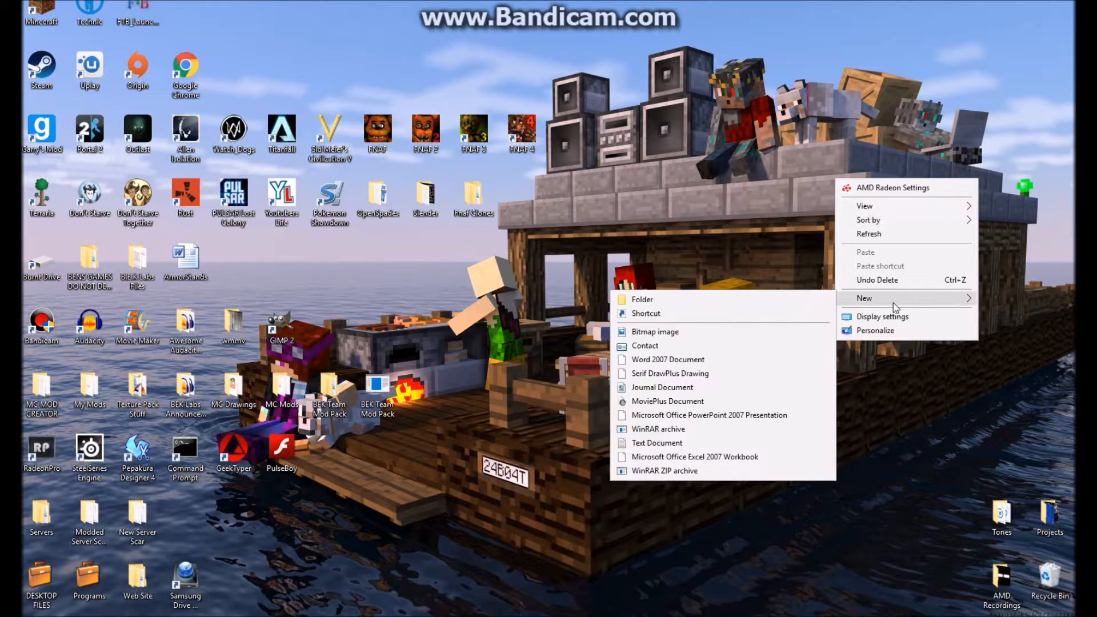
{"action": "left_click", "coordinate": [750, 301]}
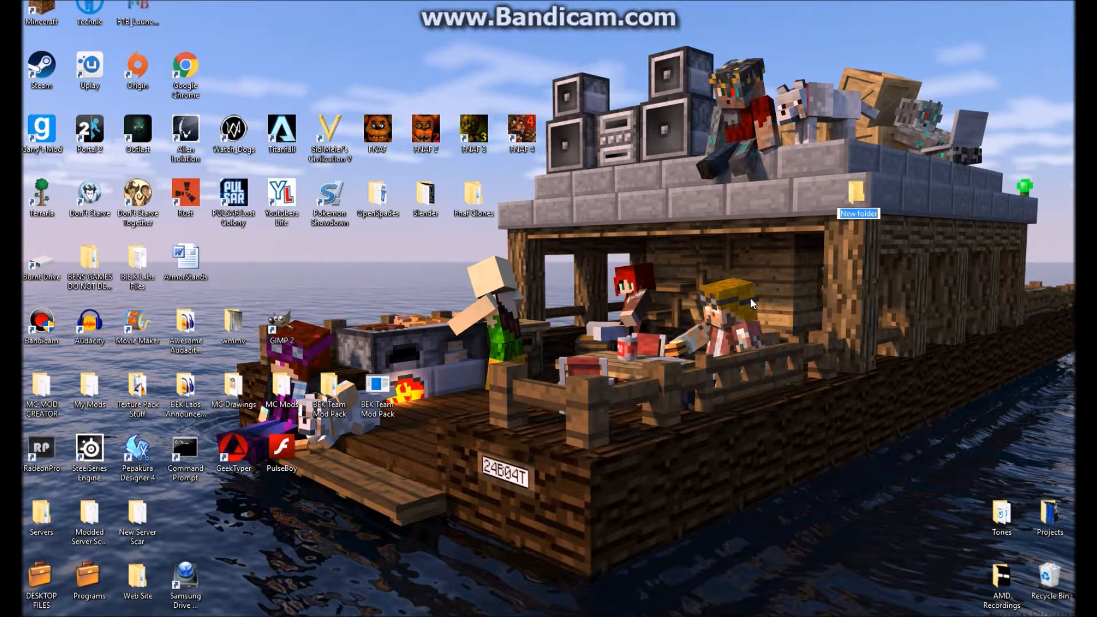
{"action": "type", "text": "YouTube Test Server"}
{"action": "key", "text": "Return"}
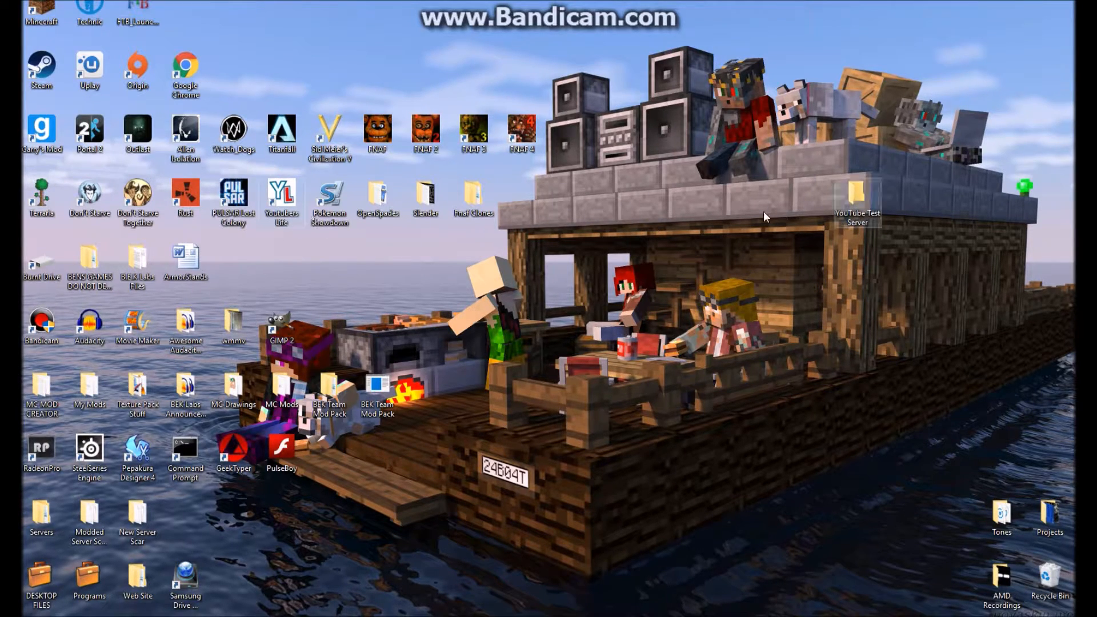
Open the YouTube Test Server folder, reposition its window and minimize it
{"action": "double_click", "coordinate": [867, 212]}
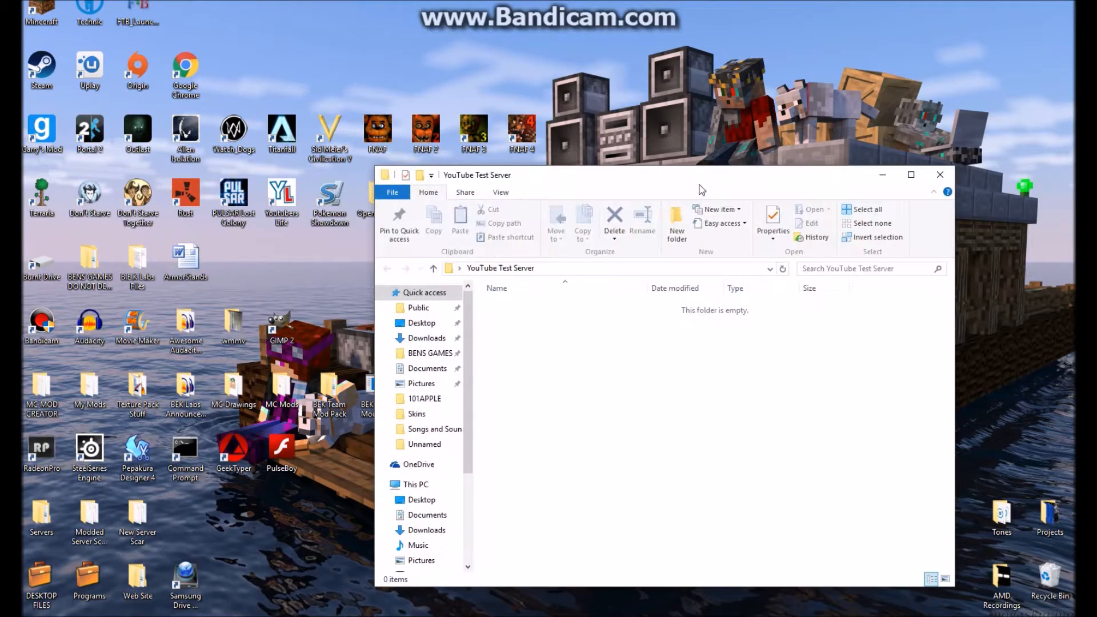
{"action": "left_click_drag", "start_coordinate": [697, 178], "coordinate": [752, 117]}
{"action": "left_click", "coordinate": [915, 106]}
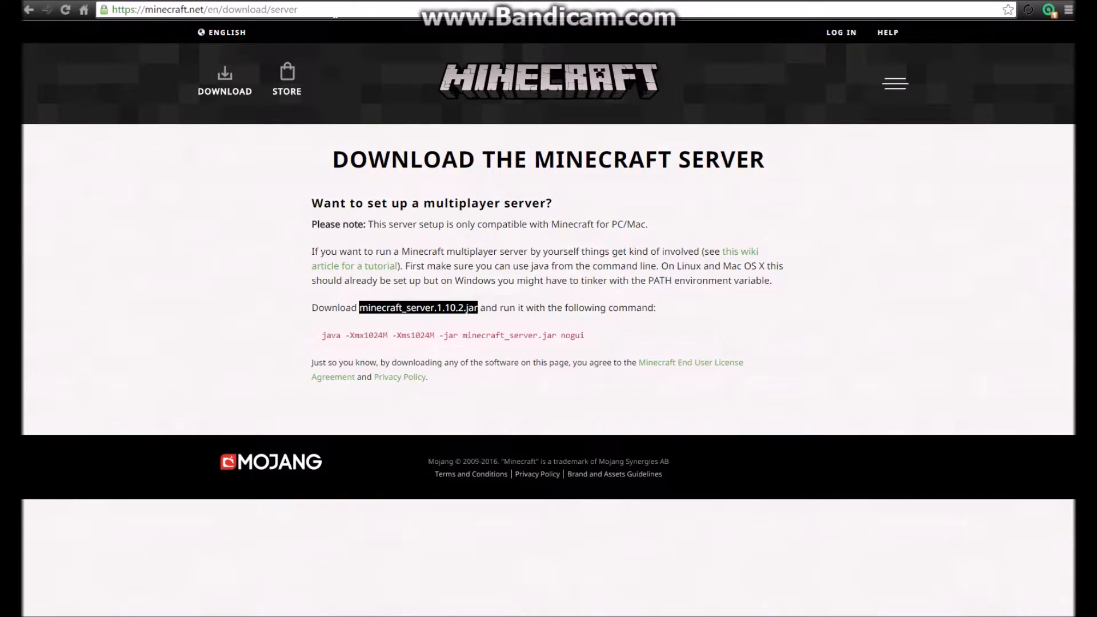
{"action": "left_click", "coordinate": [335, 12]}
{"action": "type", "text": "minecraft.net"}
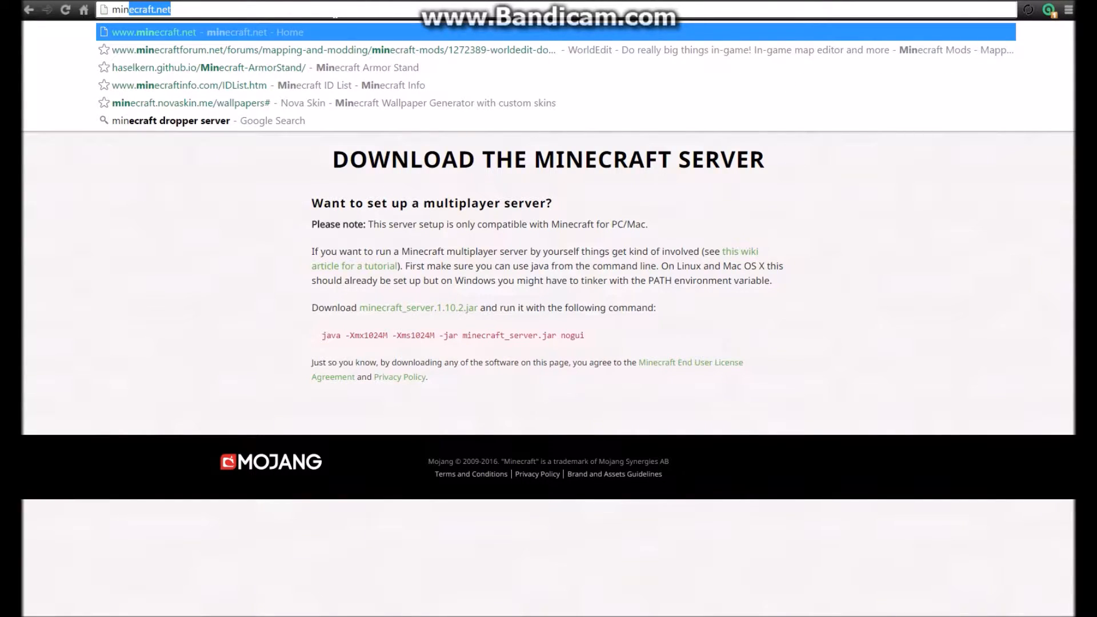
{"action": "key", "text": "Down"}
{"action": "key", "text": "Up"}
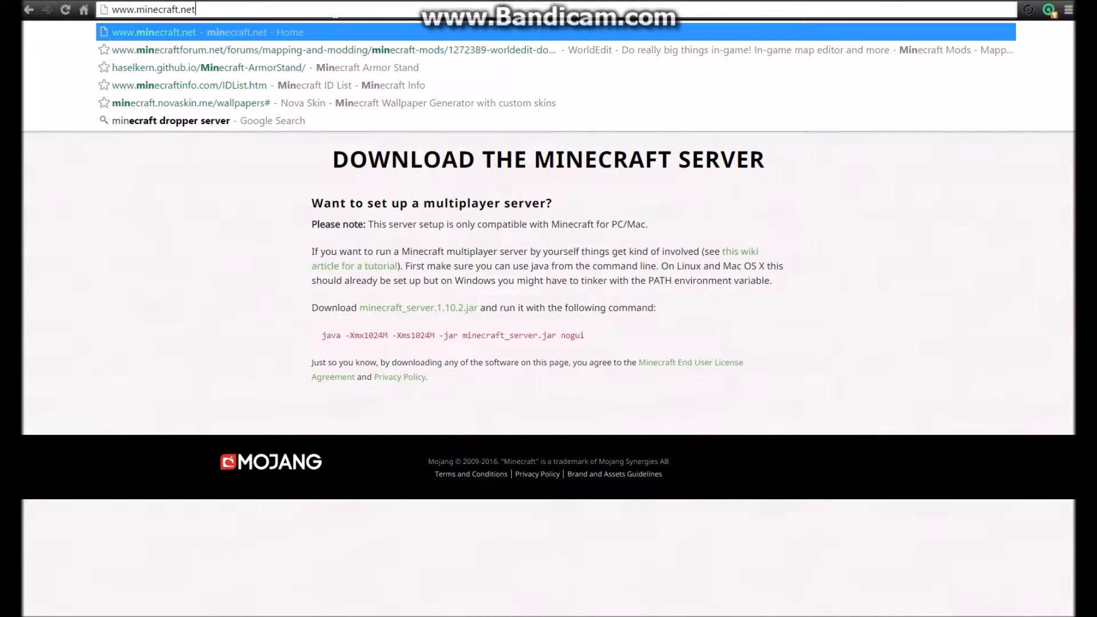
{"action": "key", "text": "Return"}
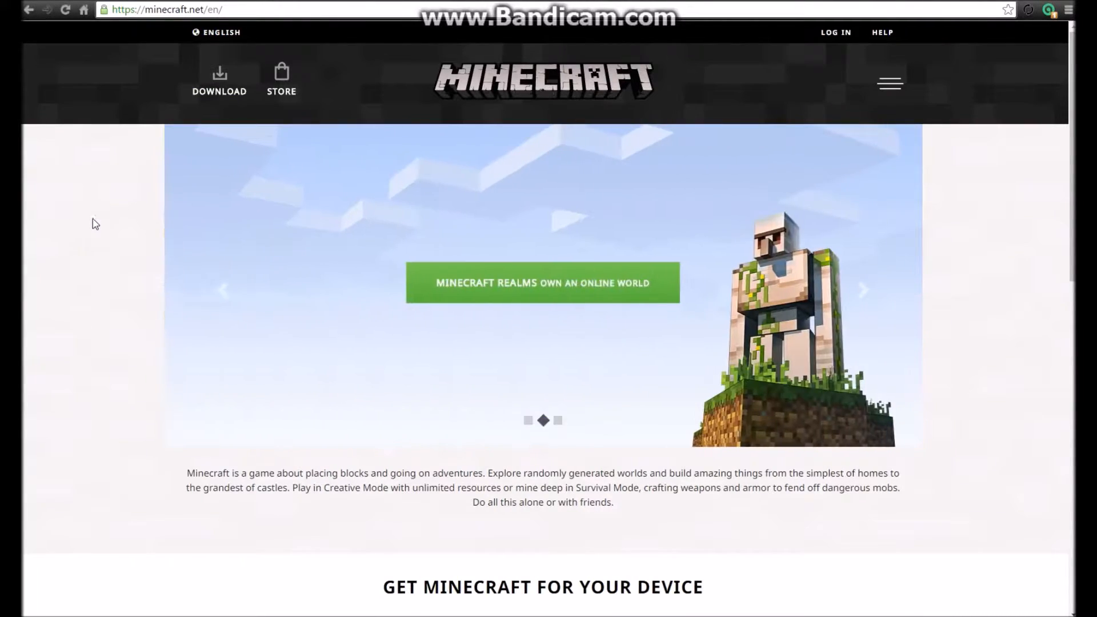
Open the site's download page and follow its link about setting up your own Minecraft server
{"action": "left_click", "coordinate": [199, 93]}
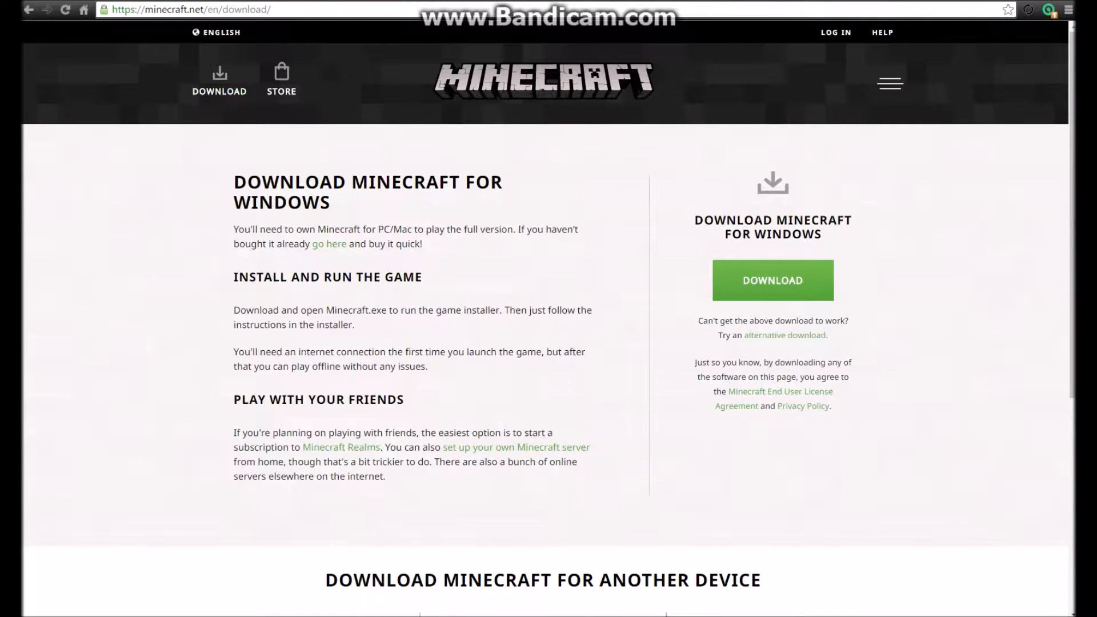
{"action": "scroll", "coordinate": [308, 354], "scroll_direction": "down", "scroll_amount": 1}
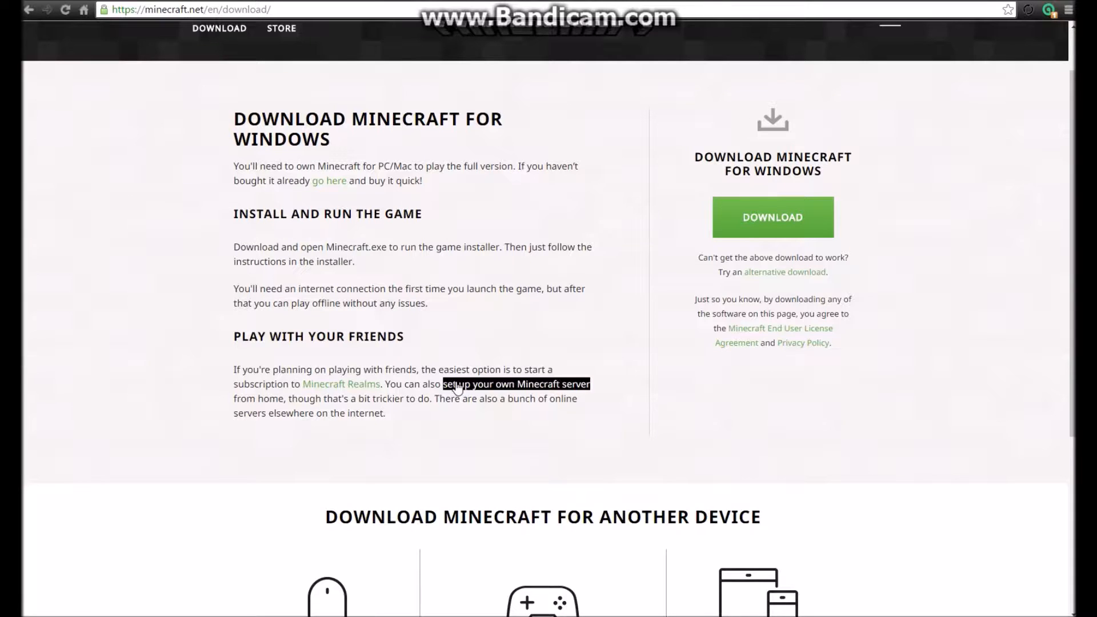
{"action": "left_click", "coordinate": [493, 386]}
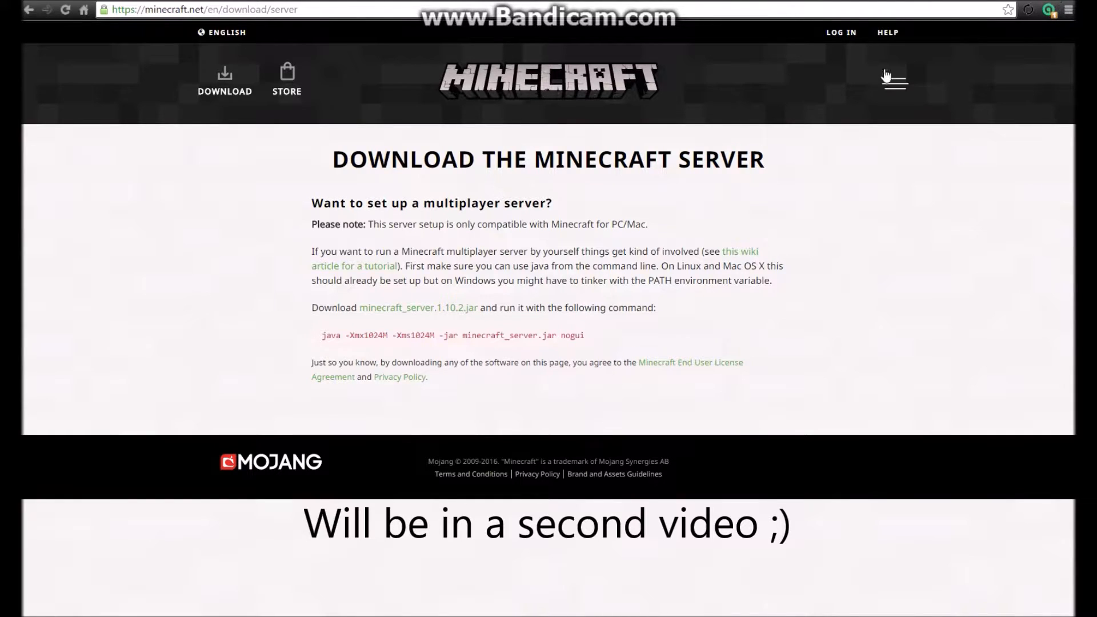
Download minecraft_server.1.10.2.jar and save it in the YouTube Test Server folder on the desktop
{"action": "left_click", "coordinate": [454, 309]}
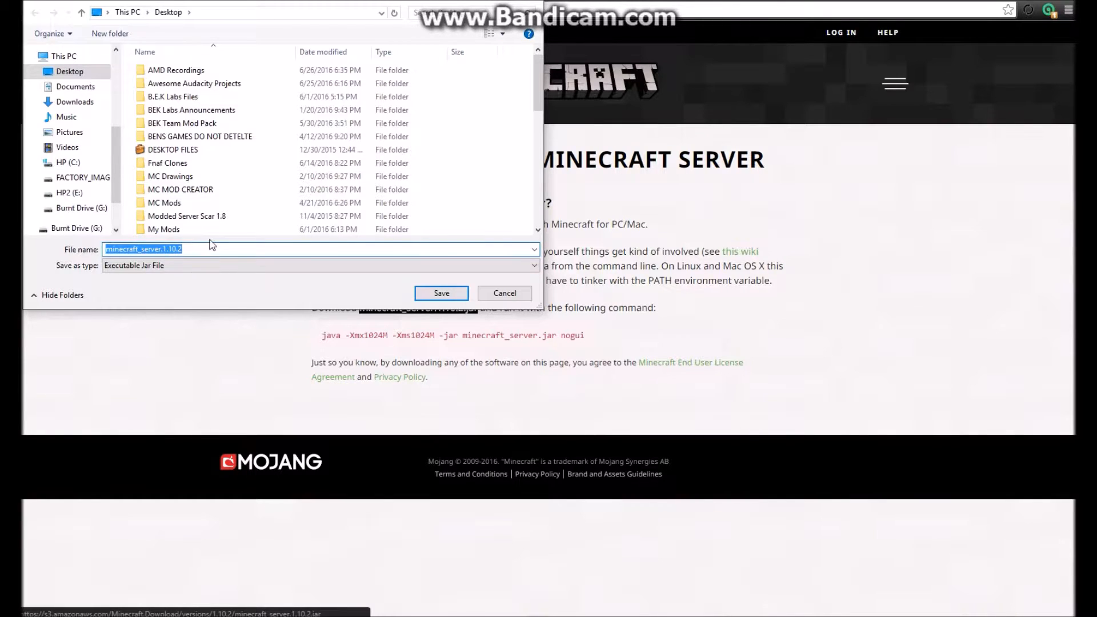
{"action": "scroll", "coordinate": [213, 231], "scroll_direction": "down", "scroll_amount": 5}
{"action": "left_click", "coordinate": [191, 188]}
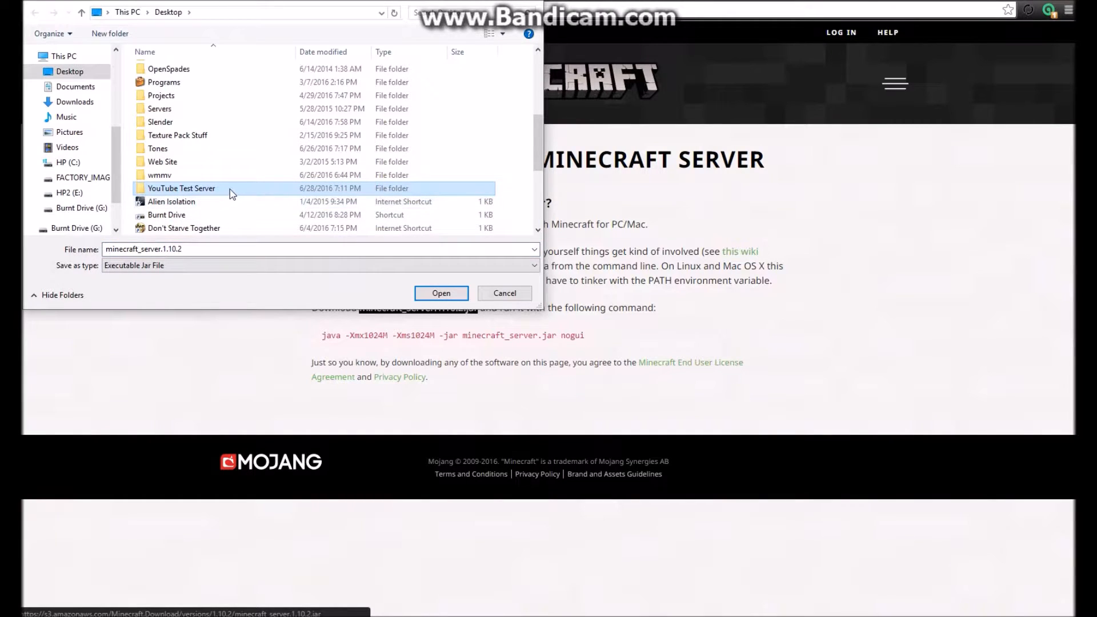
{"action": "double_click", "coordinate": [229, 191]}
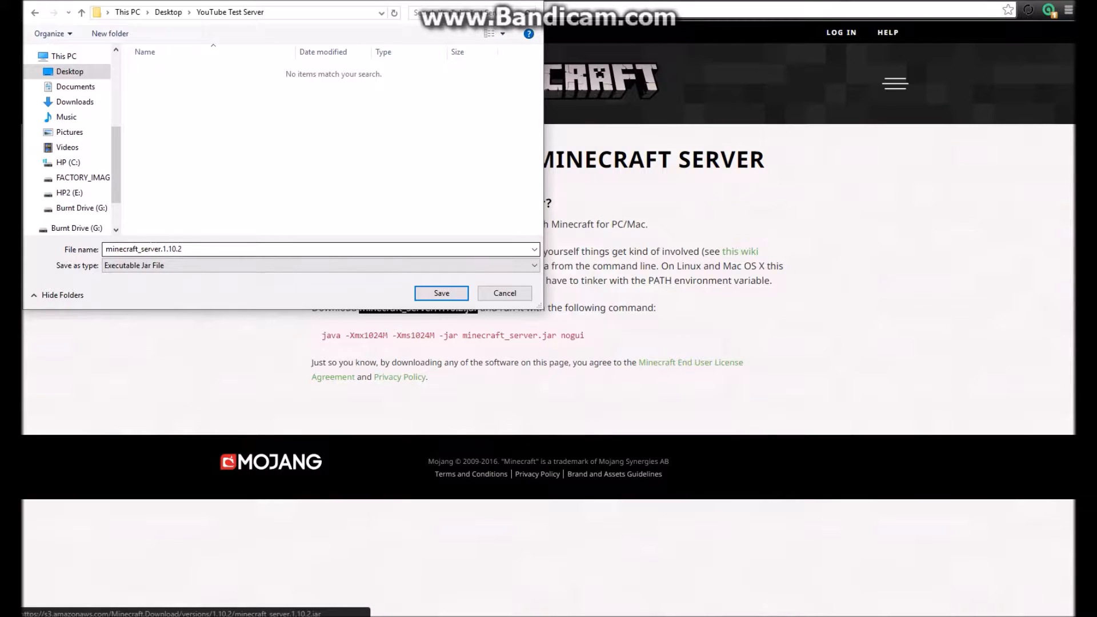
{"action": "left_click", "coordinate": [443, 294]}
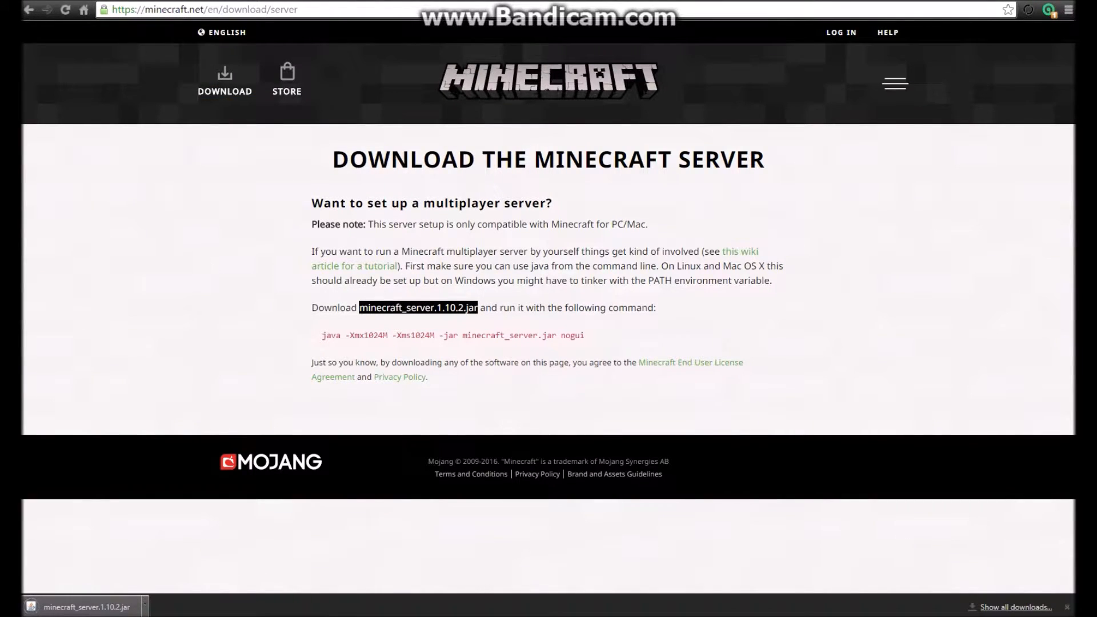
Switch back to the YouTube Test Server folder window and run minecraft_server.1.10.2 to generate the server files
{"action": "left_click", "coordinate": [1074, 616]}
{"action": "left_click", "coordinate": [123, 616]}
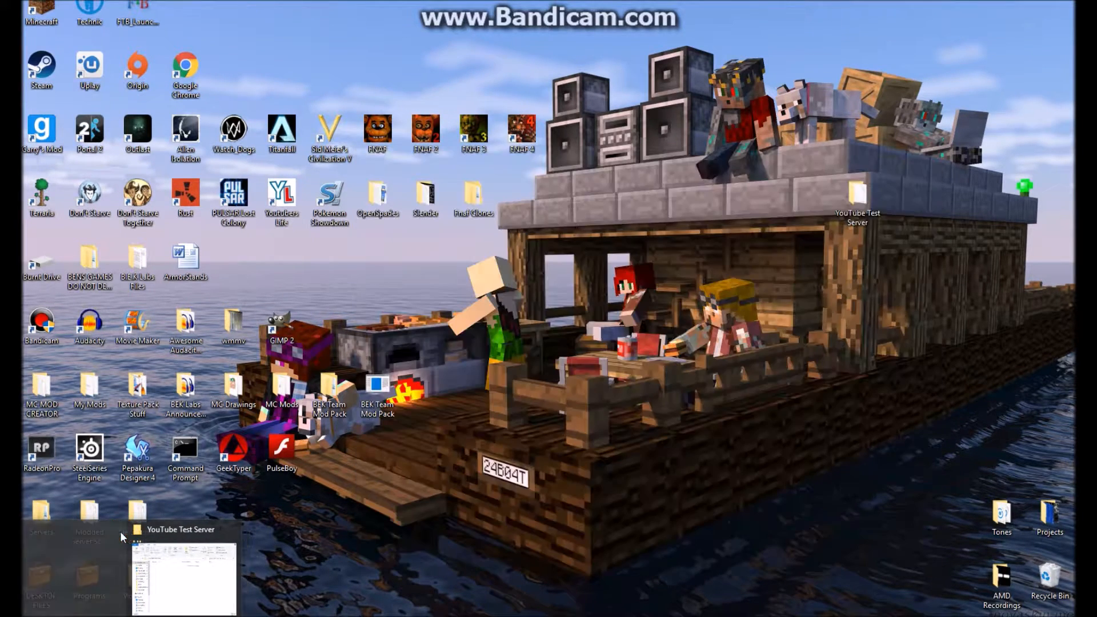
{"action": "left_click", "coordinate": [131, 565]}
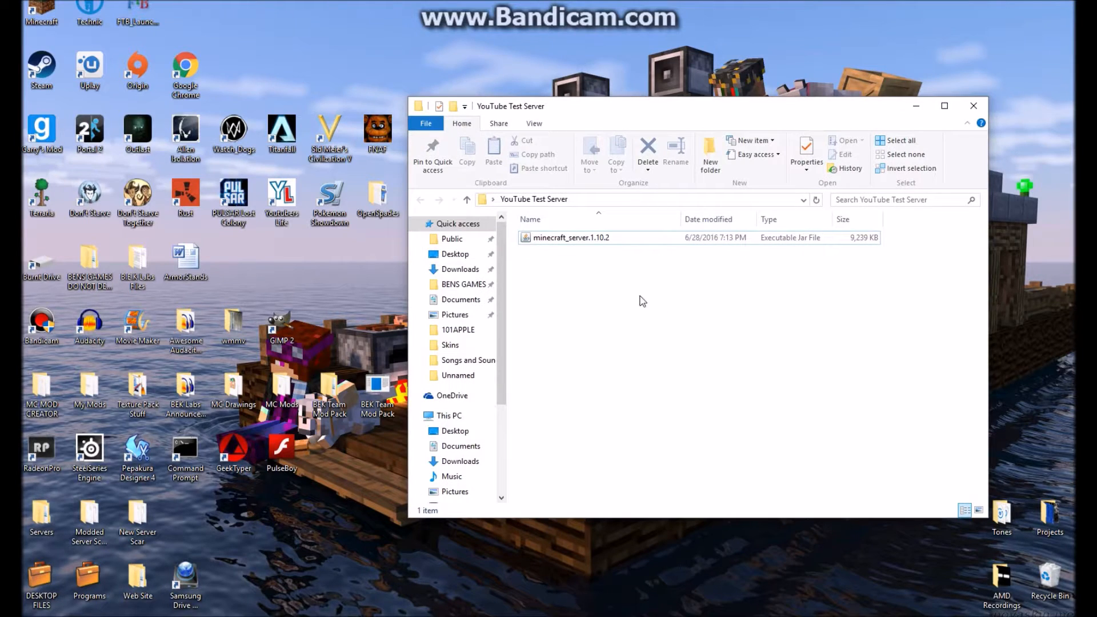
{"action": "double_click", "coordinate": [588, 242]}
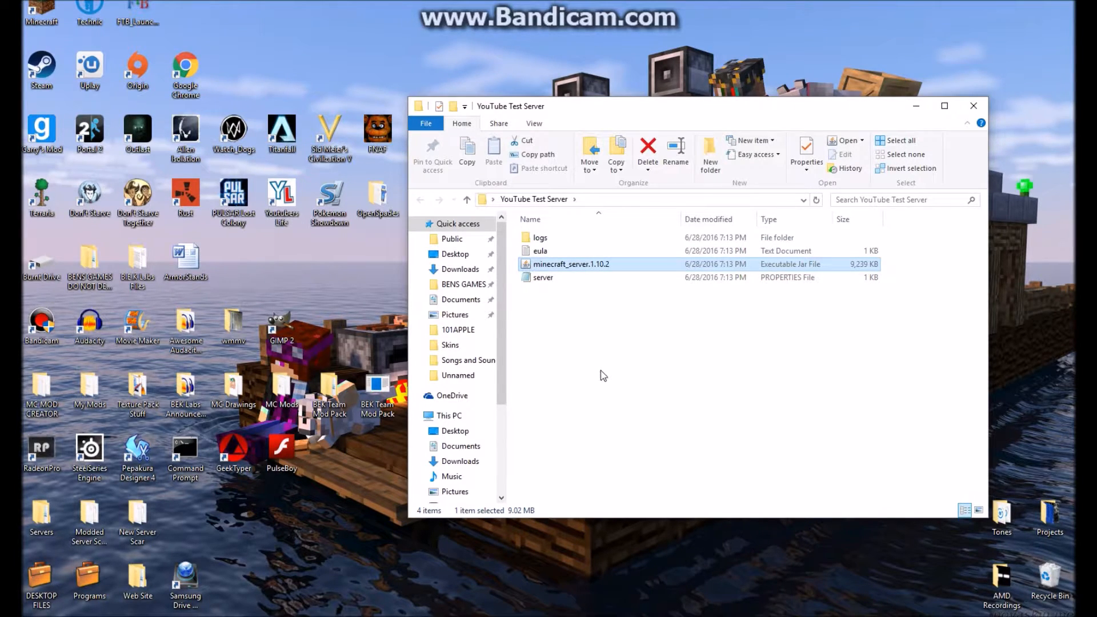
Set eula to true in the eula text file, save the file and close it
{"action": "left_click", "coordinate": [585, 358]}
{"action": "left_click", "coordinate": [563, 256]}
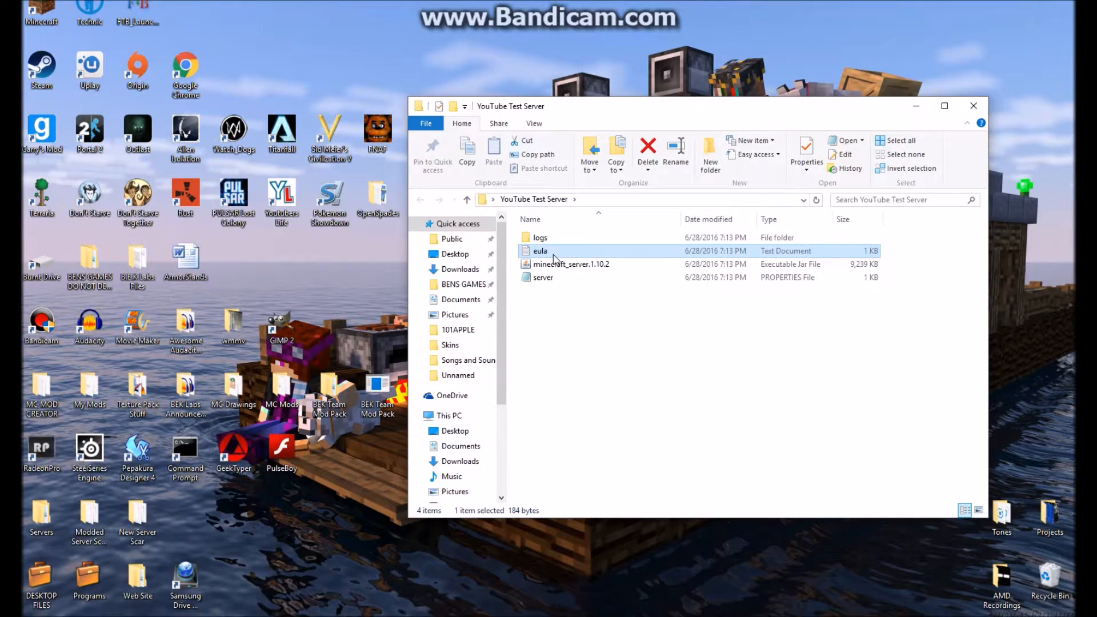
{"action": "double_click", "coordinate": [554, 258]}
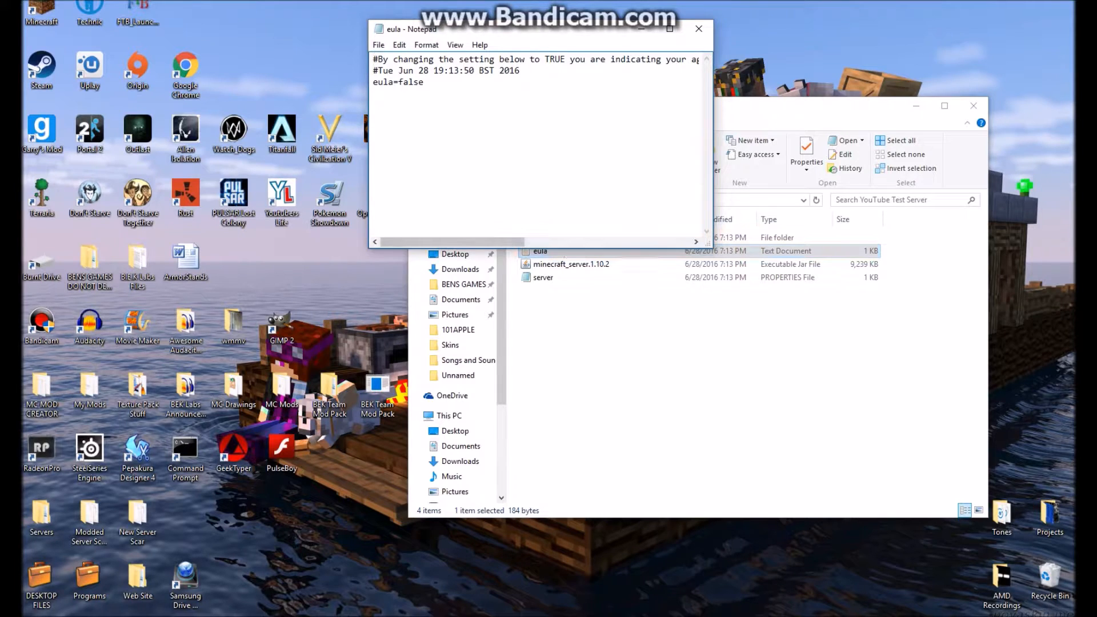
{"action": "left_click_drag", "start_coordinate": [490, 244], "coordinate": [444, 253]}
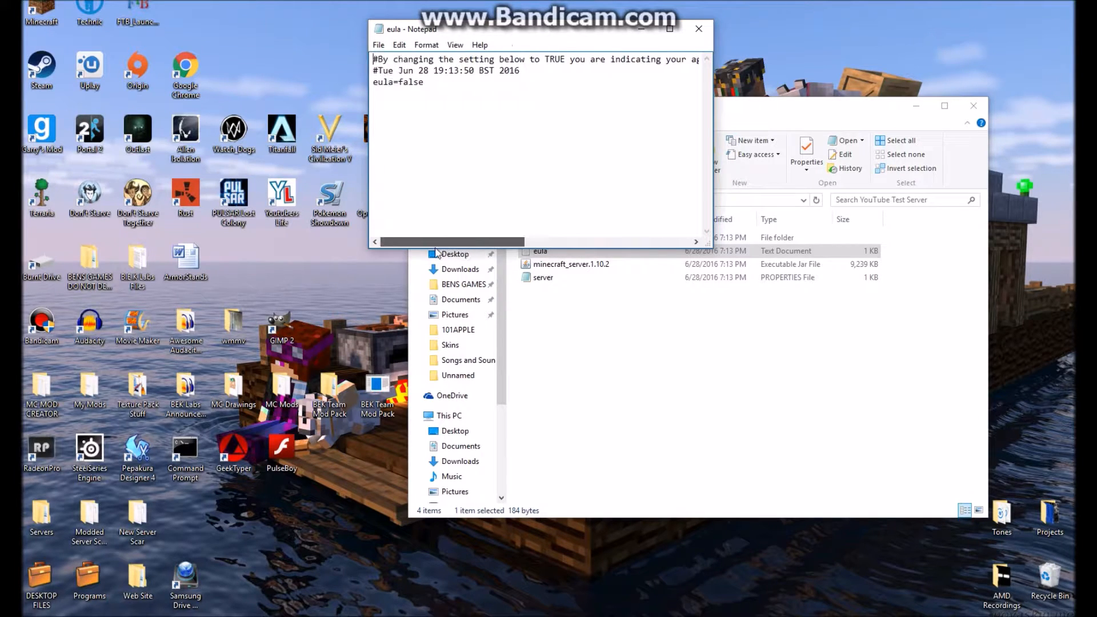
{"action": "key", "text": "BackSpace"}
{"action": "key", "text": "BackSpace"}
{"action": "key", "text": "BackSpace"}
{"action": "key", "text": "BackSpace"}
{"action": "key", "text": "BackSpace"}
{"action": "type", "text": "true"}
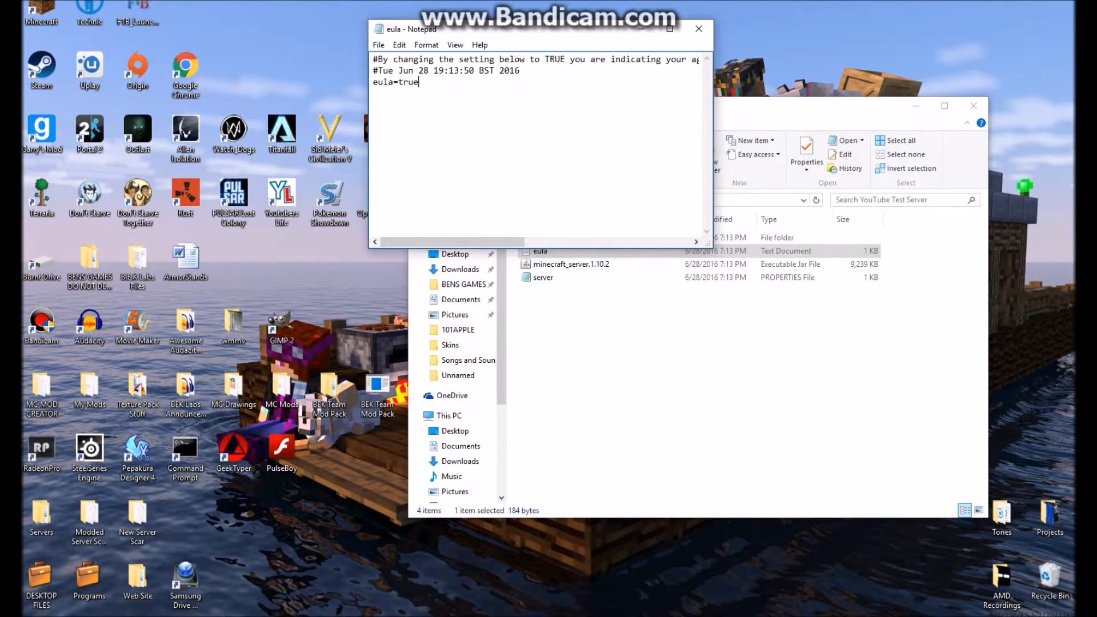
{"action": "left_click", "coordinate": [378, 45]}
{"action": "left_click", "coordinate": [394, 88]}
{"action": "left_click", "coordinate": [696, 29]}
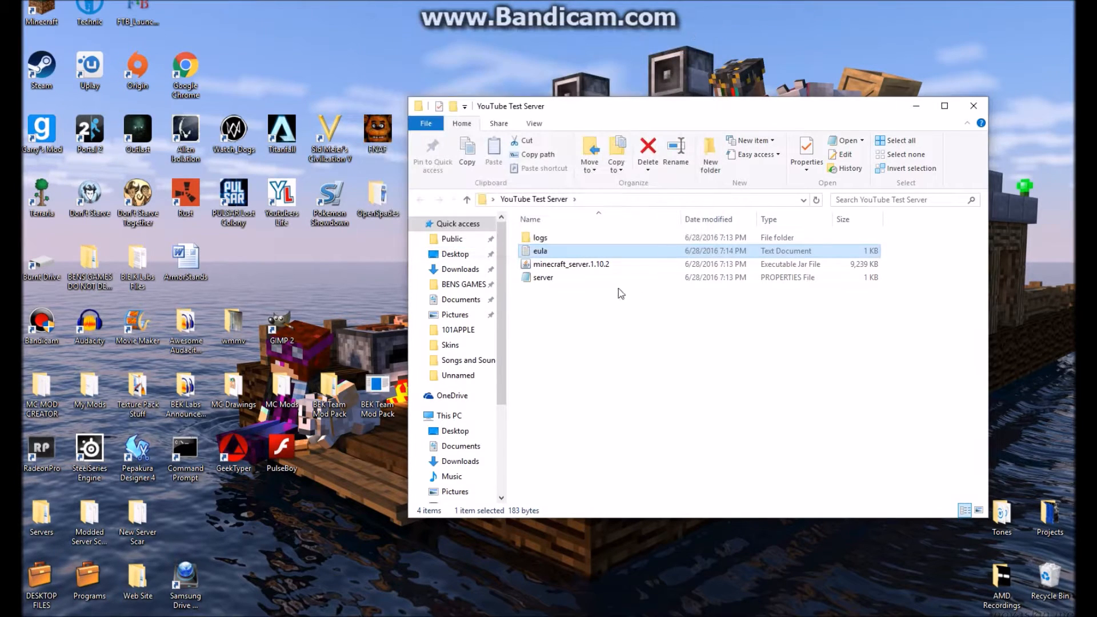
Run minecraft_server.1.10.2 again and move the server window away from the folder's file names
{"action": "double_click", "coordinate": [572, 270]}
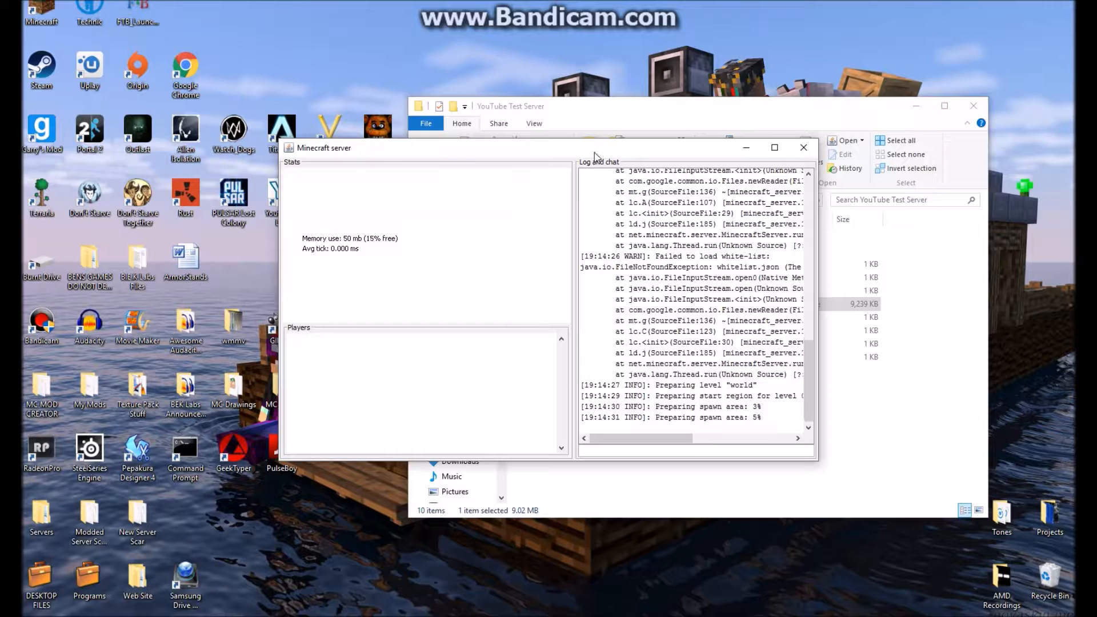
{"action": "left_click_drag", "start_coordinate": [597, 147], "coordinate": [422, 90]}
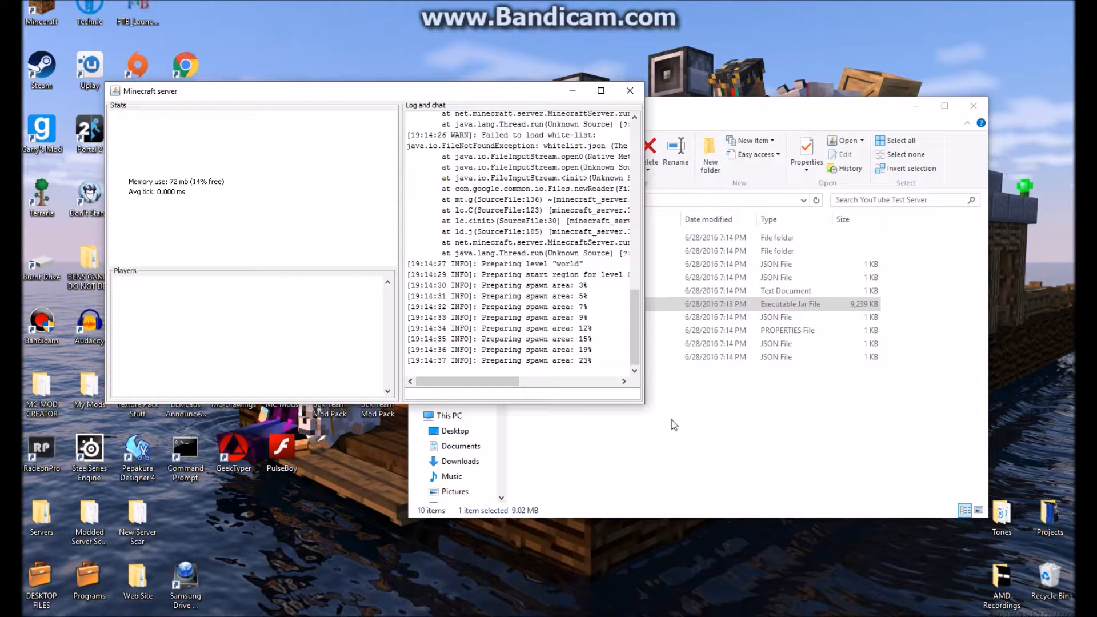
Move the YouTube Test Server folder lower on the desktop and start the game from the Minecraft Launcher with the OptiFine profile
{"action": "left_click", "coordinate": [1073, 616]}
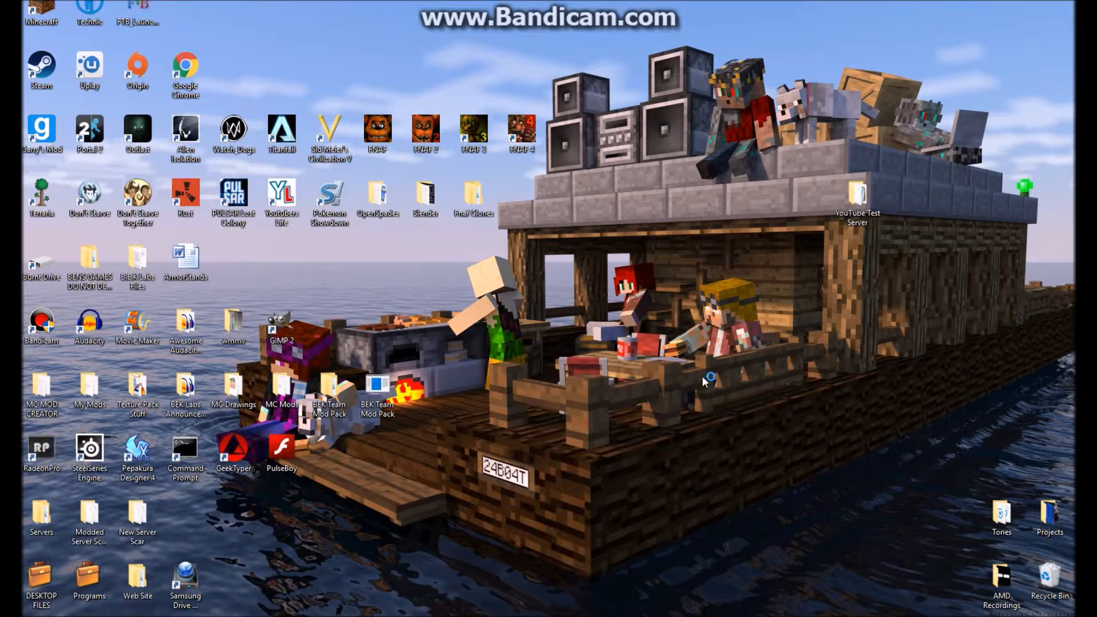
{"action": "left_click_drag", "start_coordinate": [856, 197], "coordinate": [809, 517]}
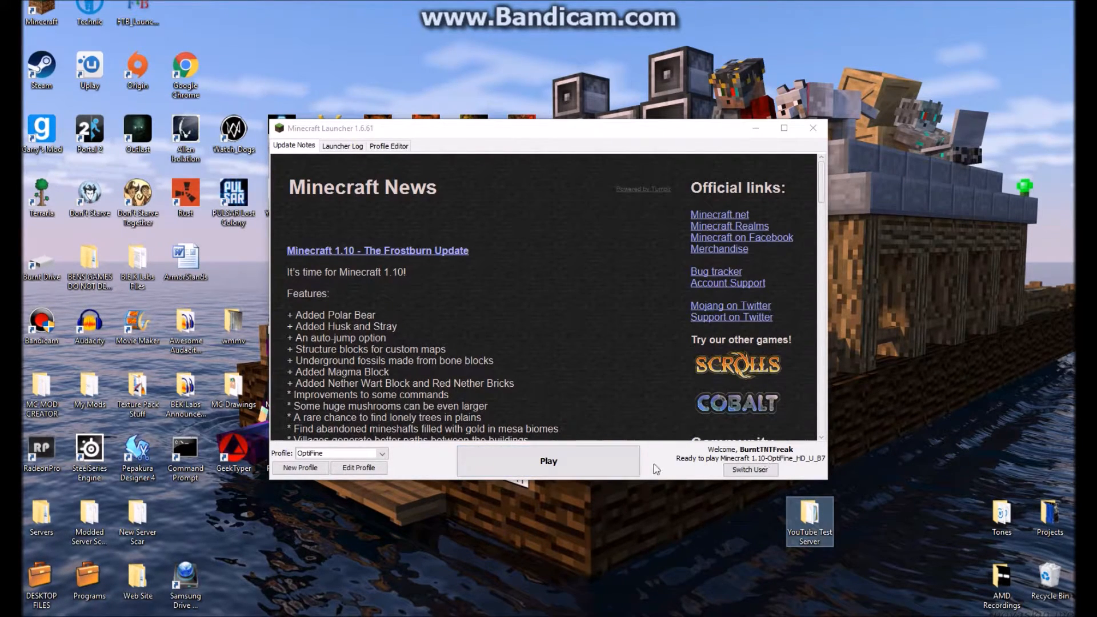
{"action": "left_click", "coordinate": [571, 476]}
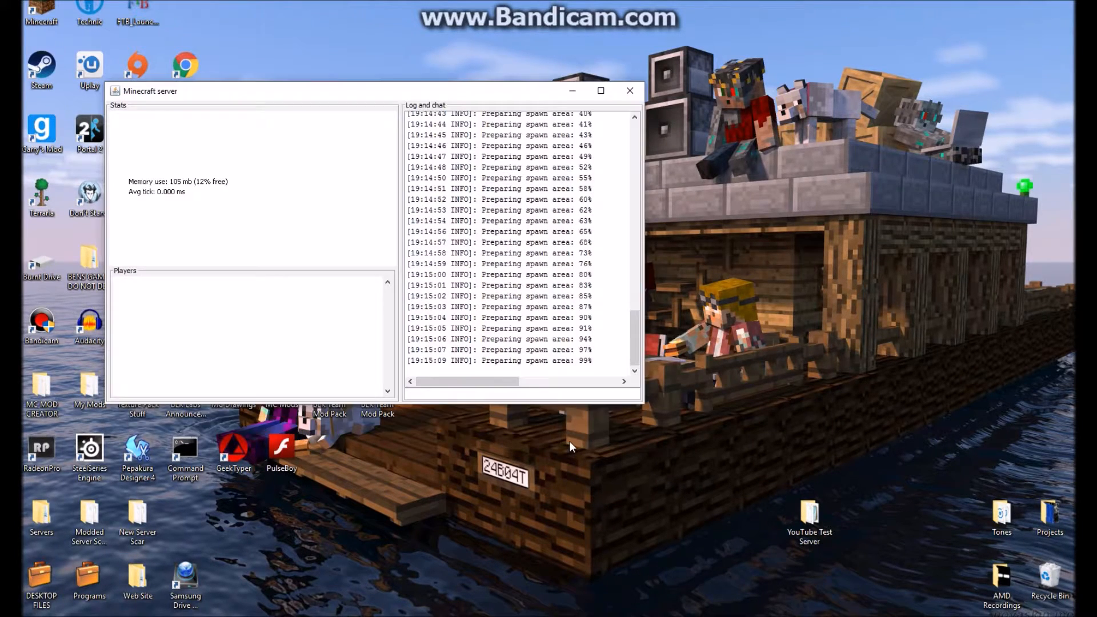
Run the /help command in the Minecraft server console
{"action": "left_click_drag", "start_coordinate": [502, 383], "coordinate": [477, 384]}
{"action": "left_click", "coordinate": [469, 395]}
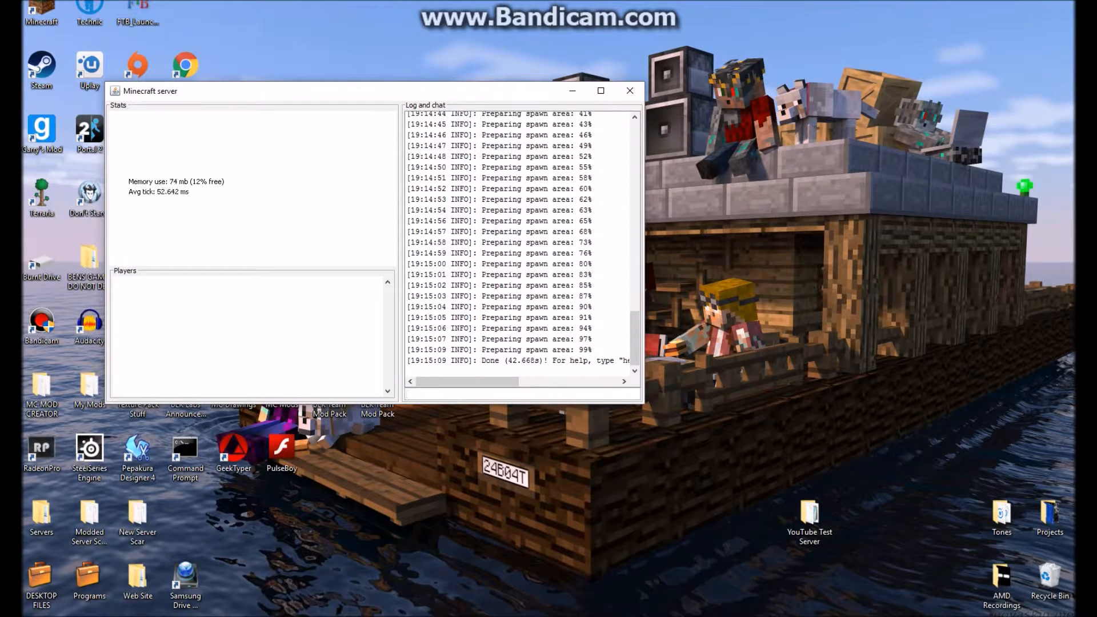
{"action": "type", "text": "/help"}
{"action": "key", "text": "Return"}
{"action": "key", "text": "Return"}
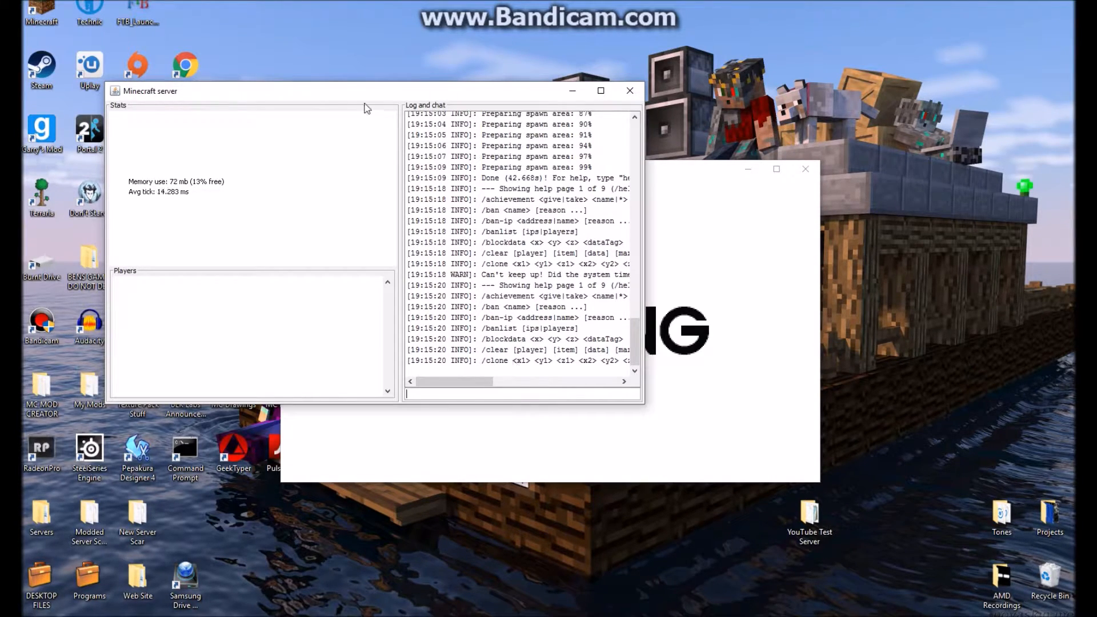
Move the server window toward the desktop's upper-left corner and run the console command /ban woodenspoon being a spoon
{"action": "left_click_drag", "start_coordinate": [361, 91], "coordinate": [300, 37]}
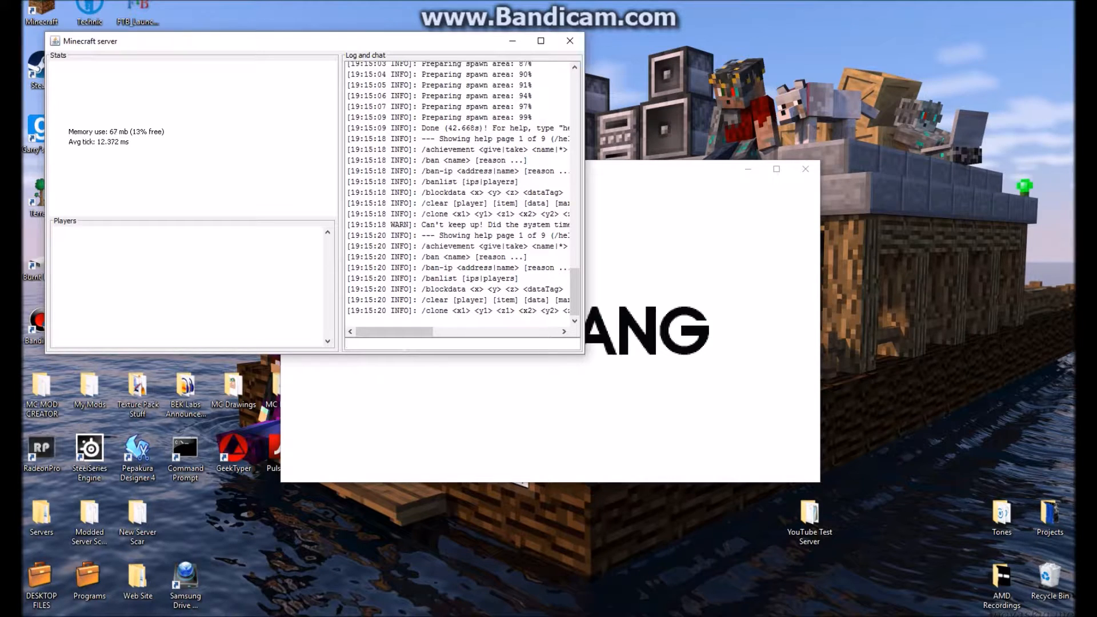
{"action": "type", "text": "/ban"}
{"action": "type", "text": "wood"}
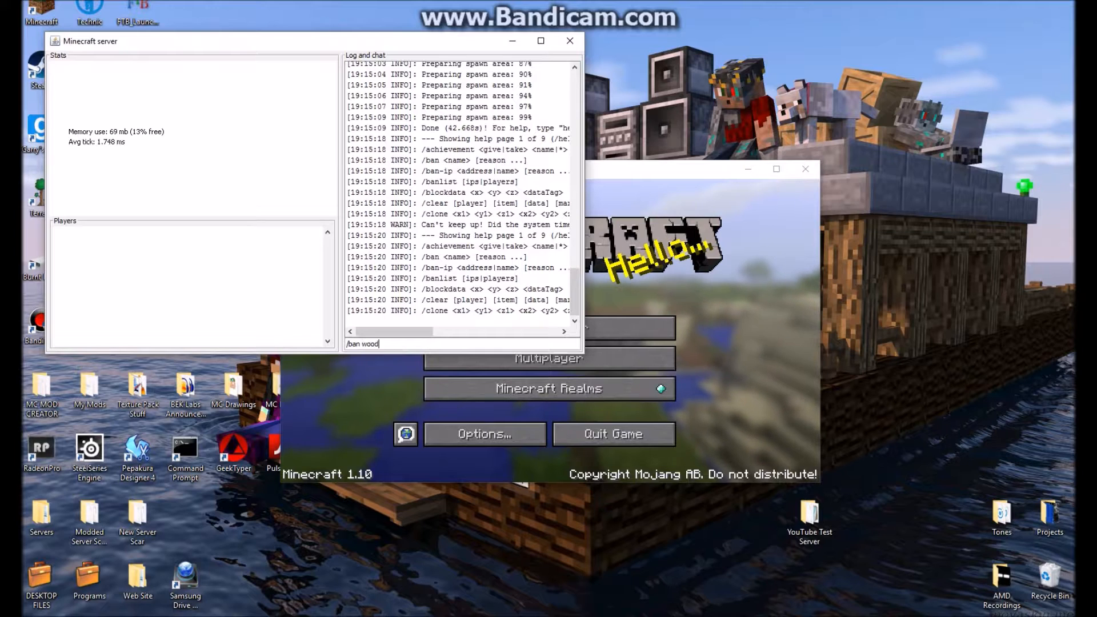
{"action": "type", "text": "enspoo"}
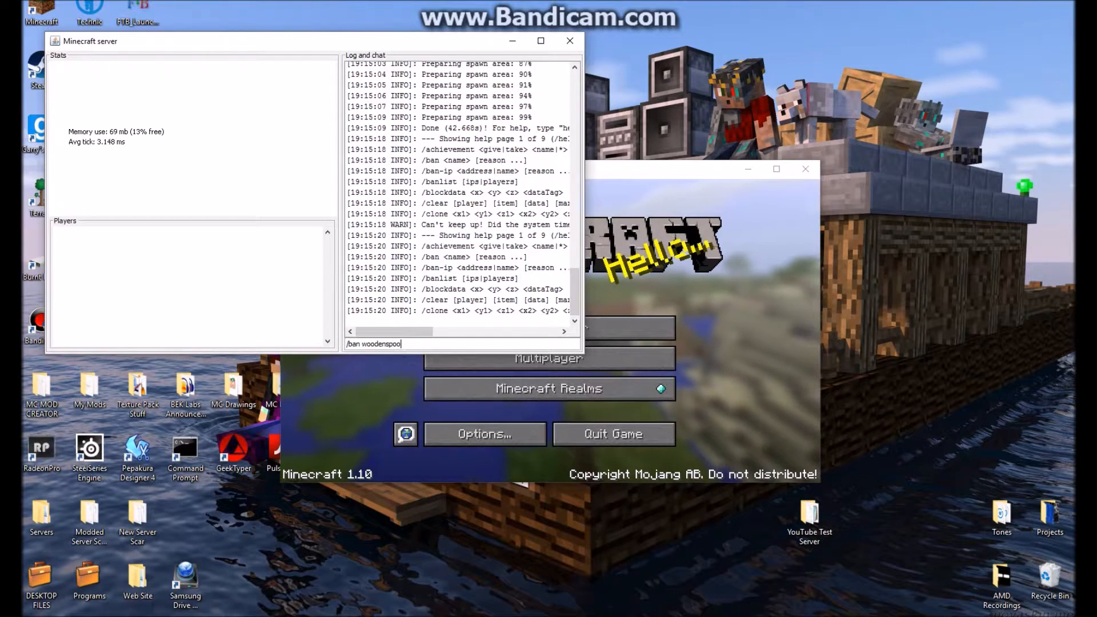
{"action": "type", "text": "n"}
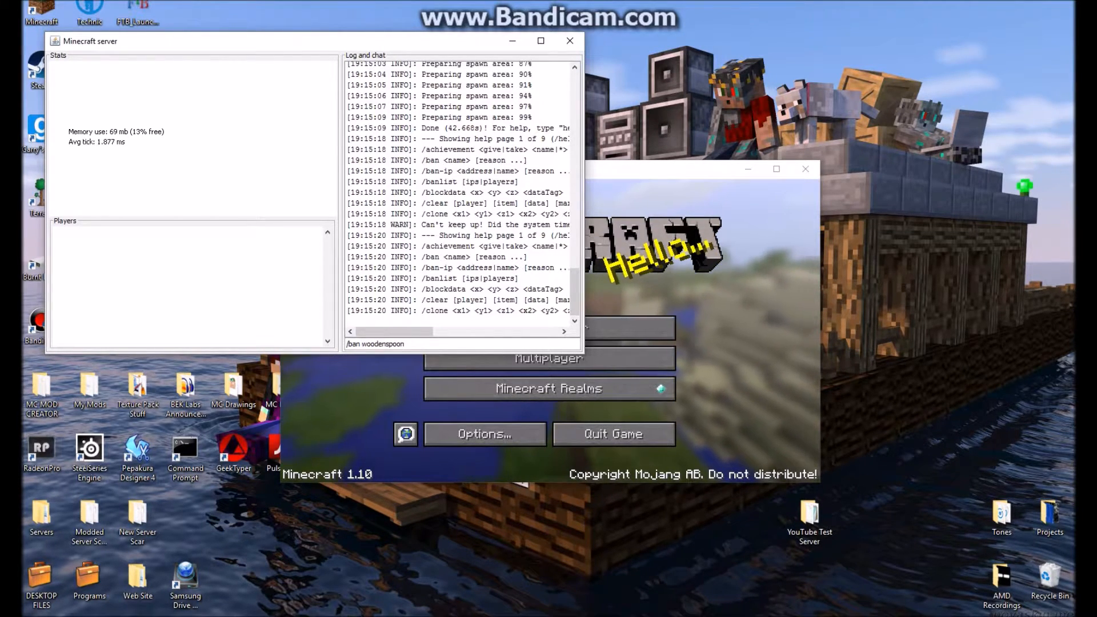
{"action": "type", "text": " bei"}
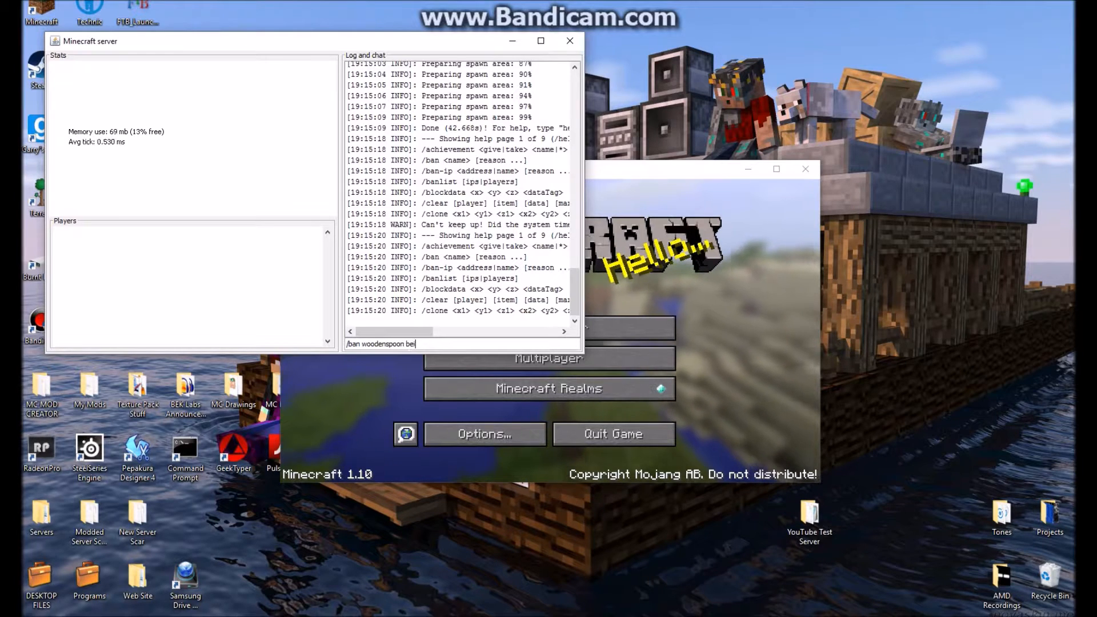
{"action": "type", "text": "ng a spoon"}
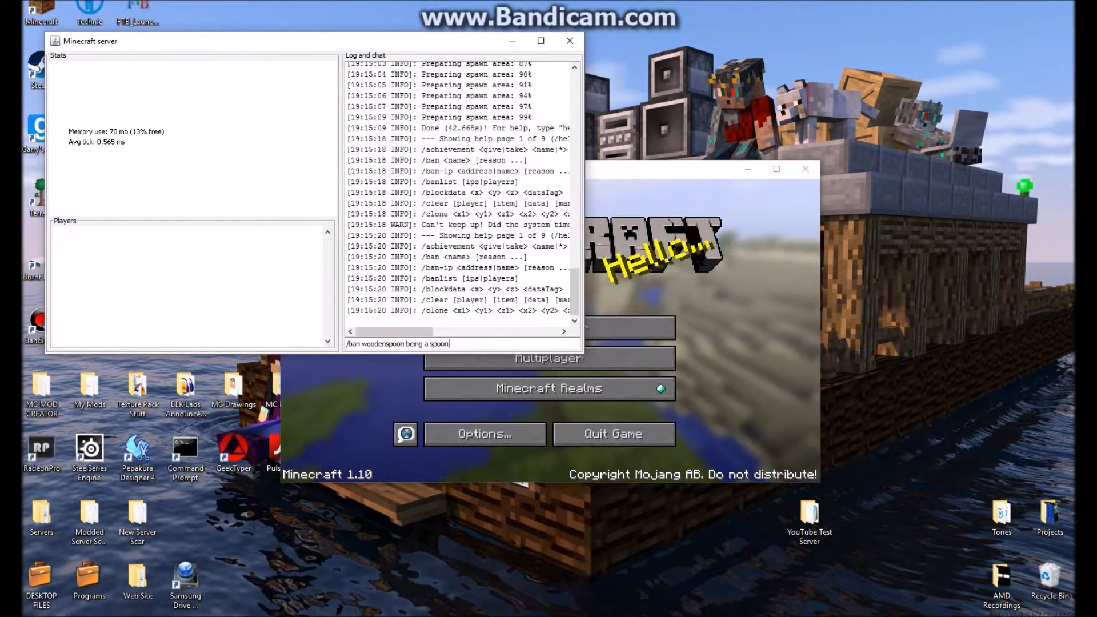
{"action": "key", "text": "Return"}
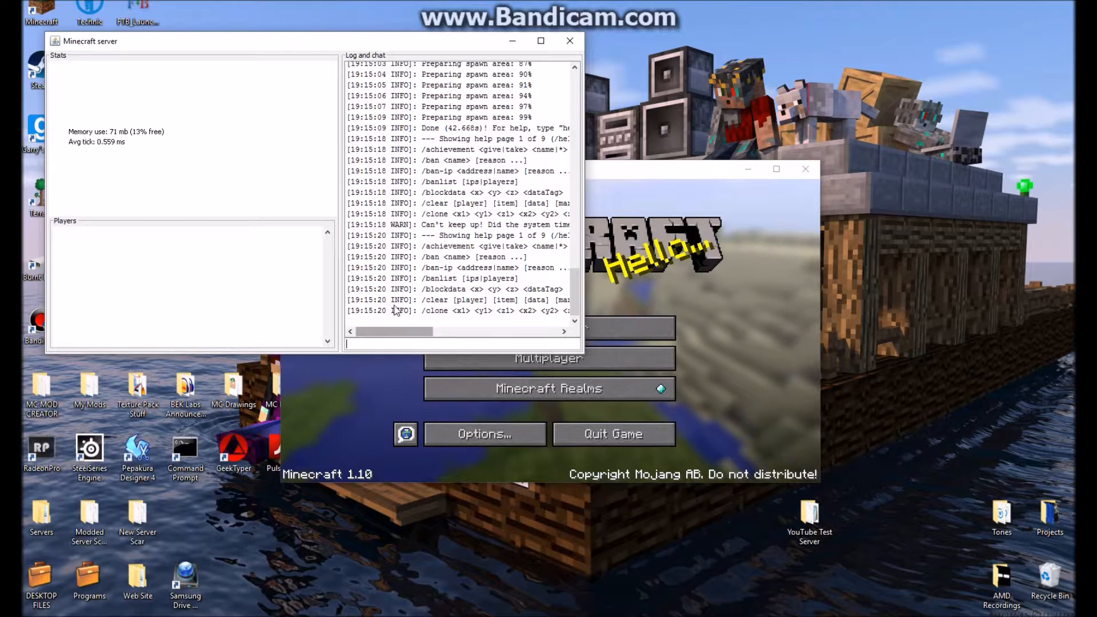
Switch to the Minecraft 1.10 game window and maximize it
{"action": "left_click", "coordinate": [702, 255]}
{"action": "left_click", "coordinate": [543, 128]}
{"action": "left_click", "coordinate": [762, 256]}
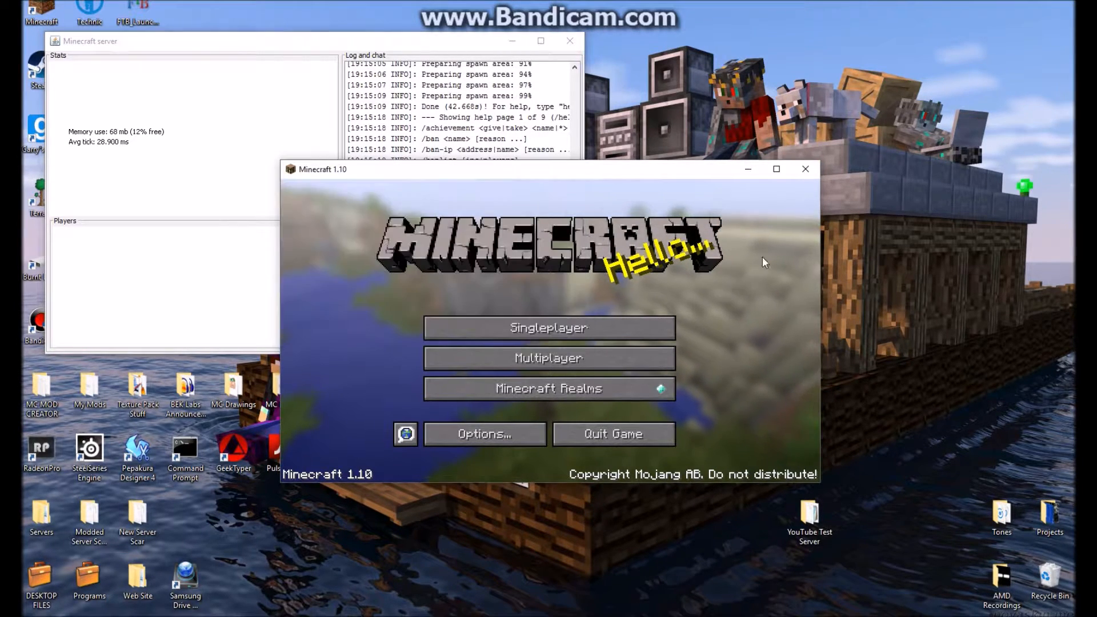
{"action": "left_click", "coordinate": [776, 168]}
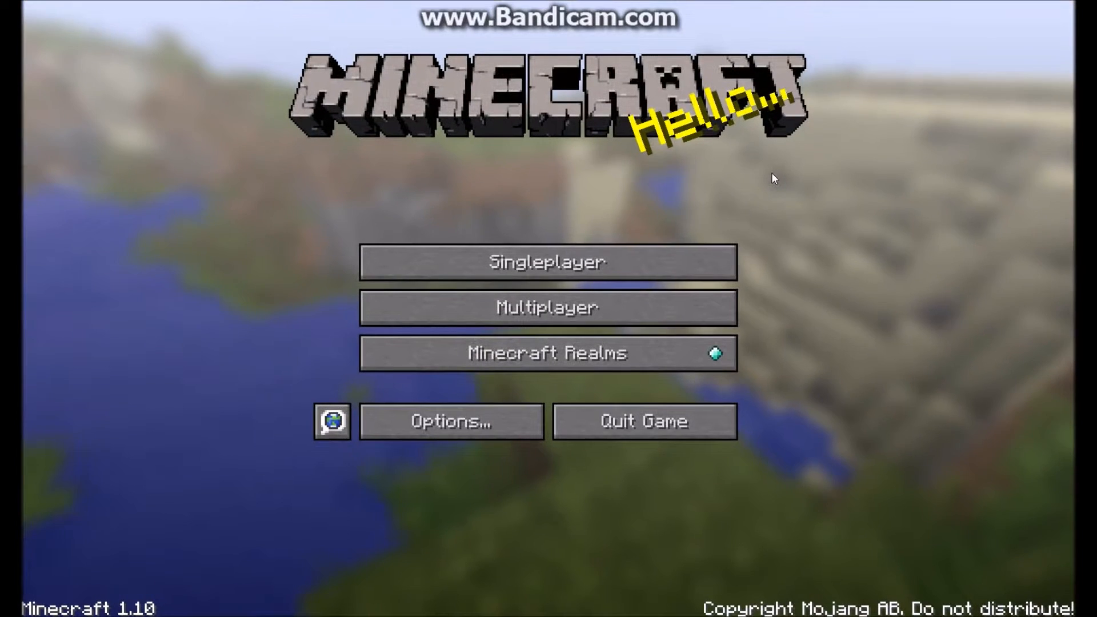
Join the multiplayer server through Direct Connect with the server address localhost
{"action": "left_click", "coordinate": [586, 268]}
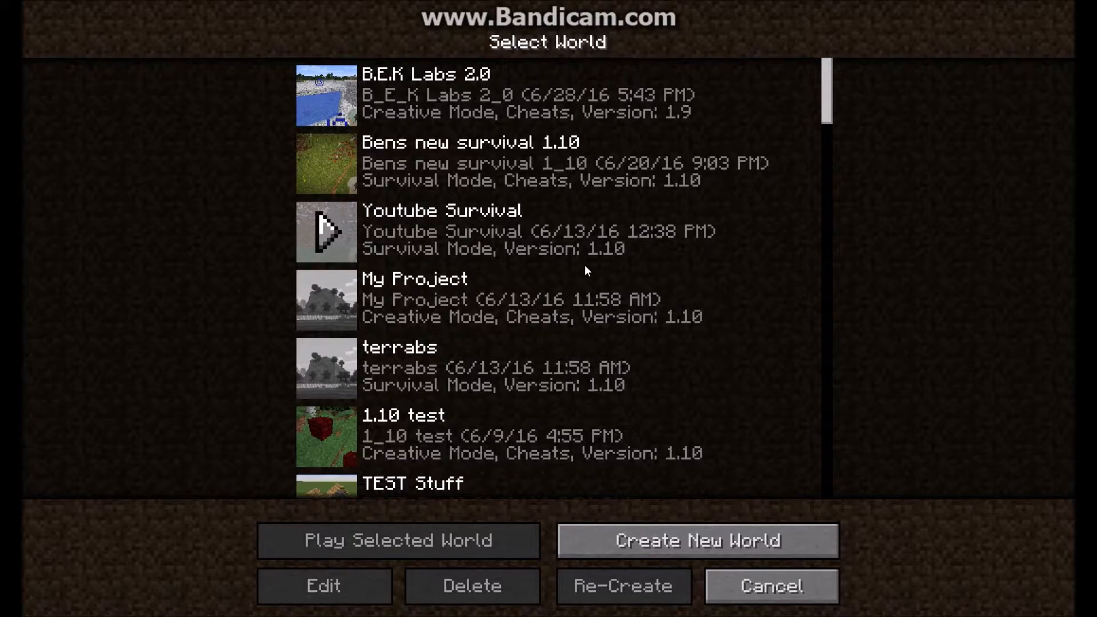
{"action": "left_click", "coordinate": [745, 584]}
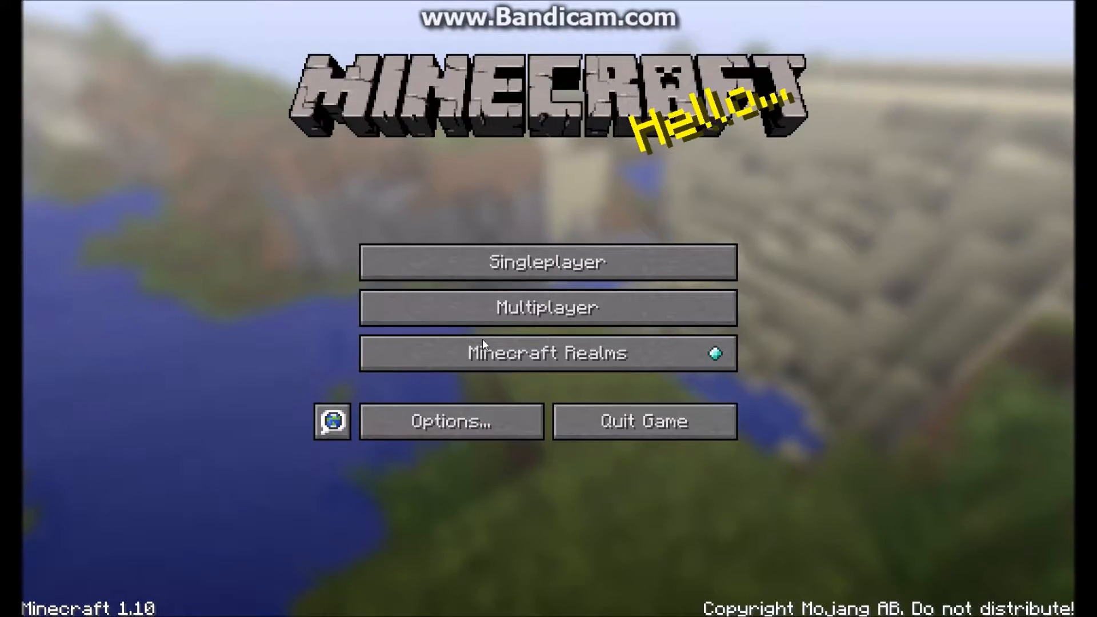
{"action": "left_click", "coordinate": [515, 309]}
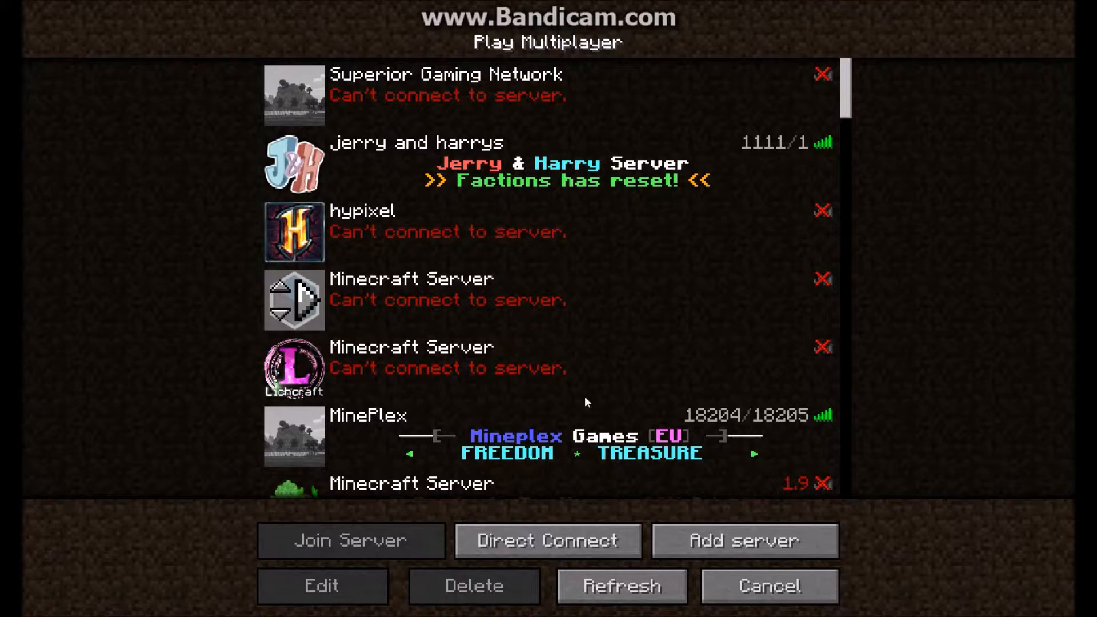
{"action": "left_click", "coordinate": [598, 543]}
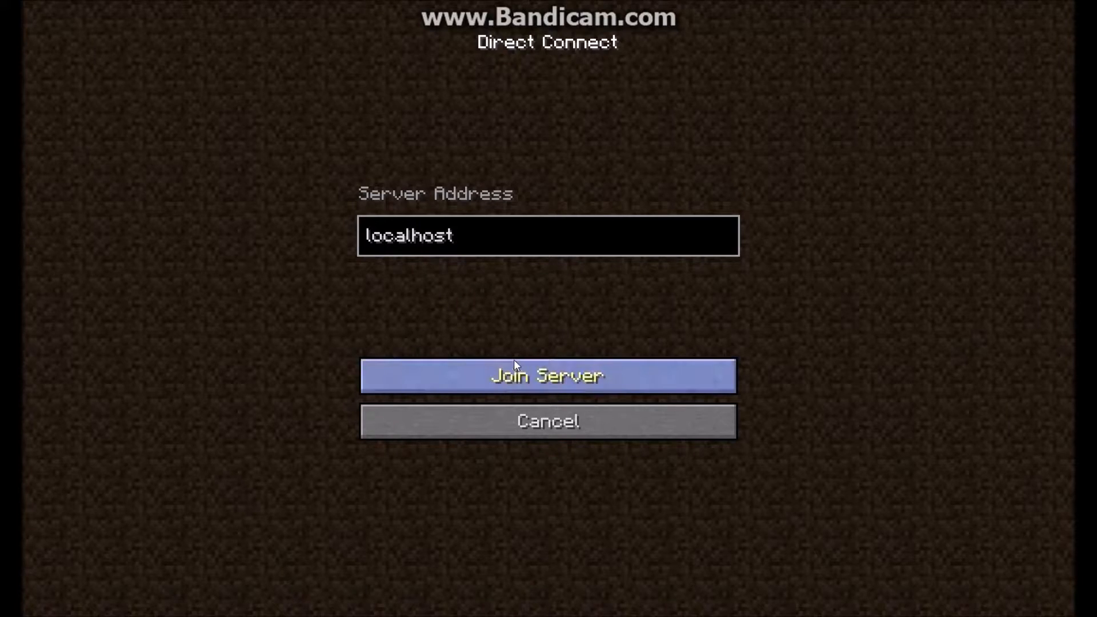
{"action": "left_click", "coordinate": [554, 381]}
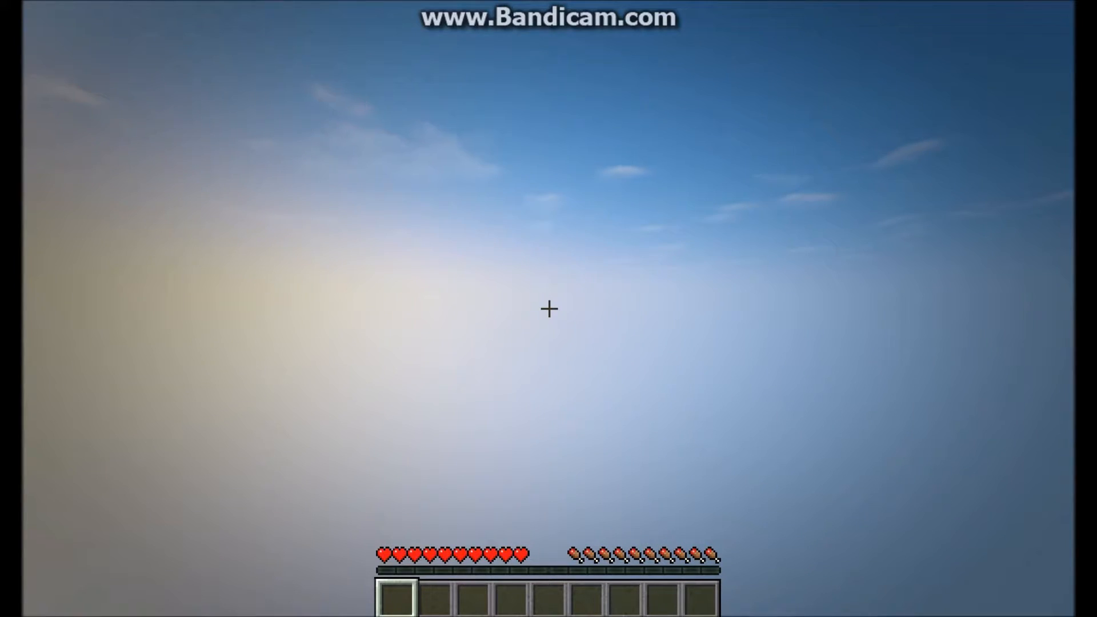
Select the third hotbar slot and walk through the forest around the server's spawn area
{"action": "key", "text": "4"}
{"action": "key", "text": "3"}
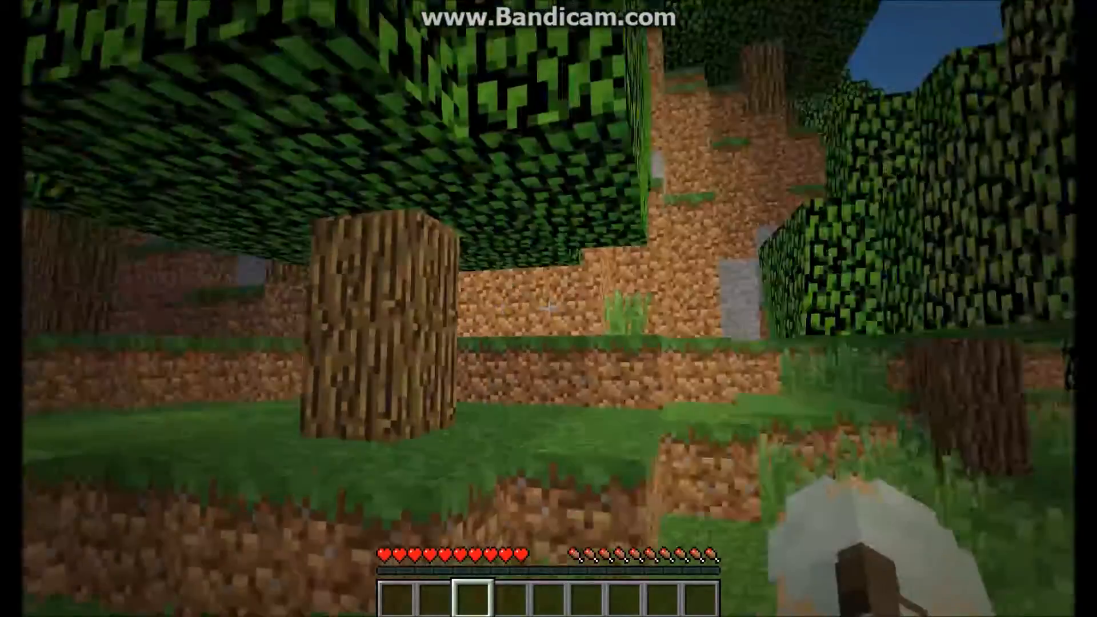
{"action": "key", "text": "w"}
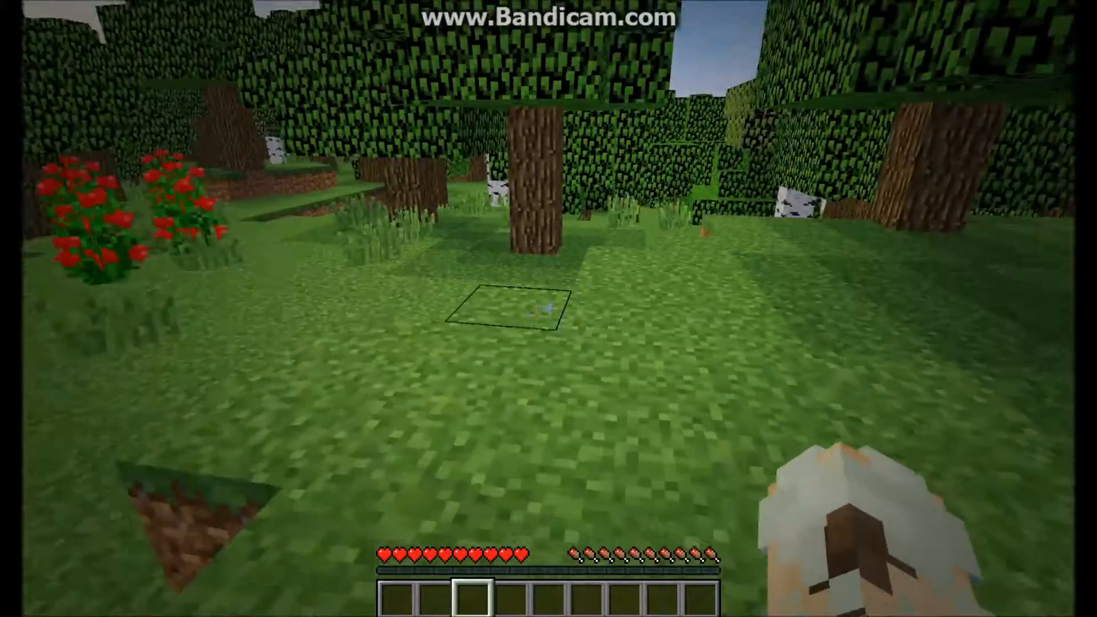
{"action": "key", "text": "w"}
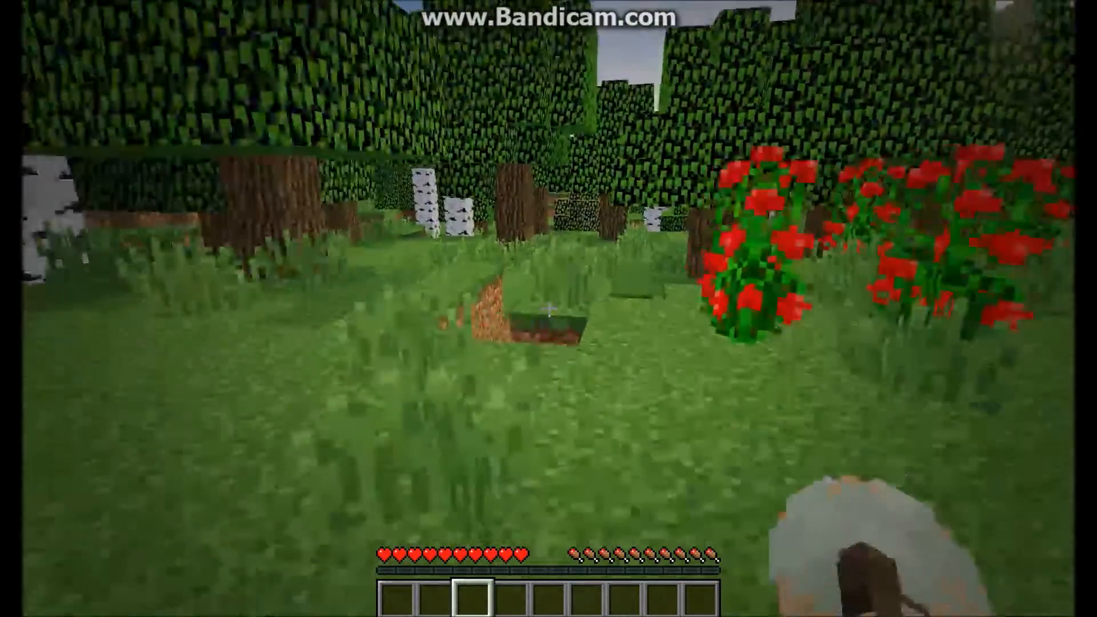
{"action": "key", "text": "w"}
{"action": "key", "text": "w"}
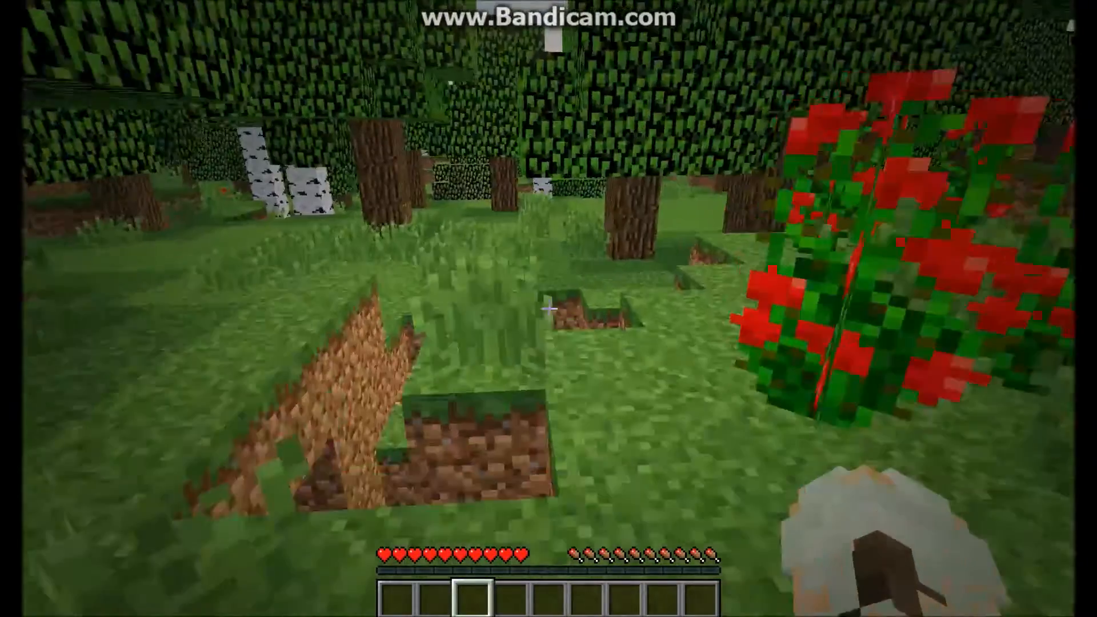
{"action": "key", "text": "w"}
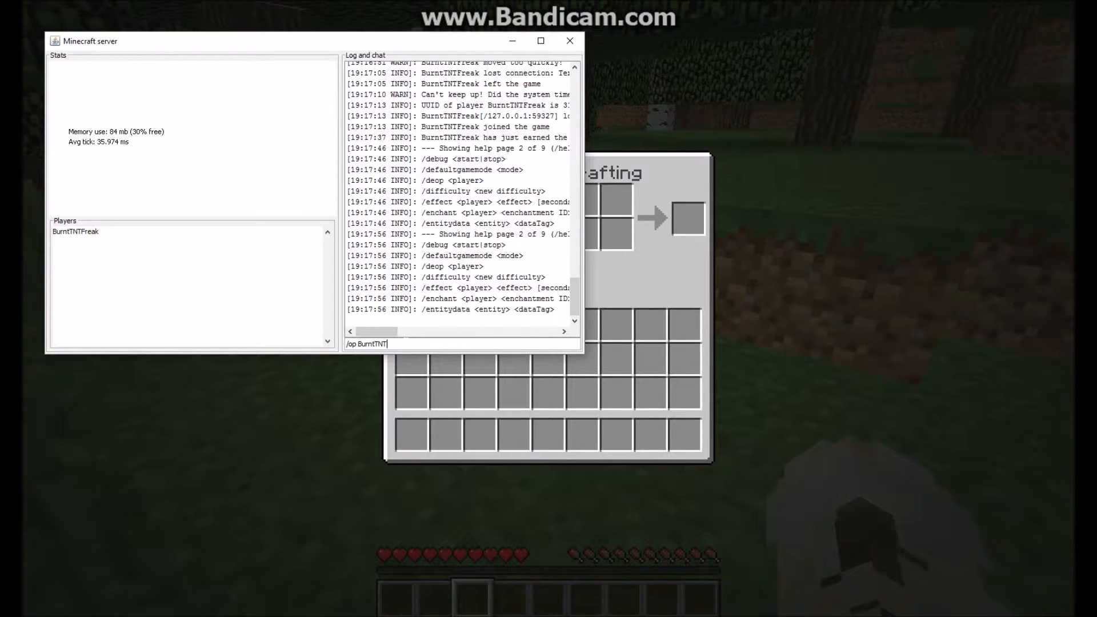
Give the connected player operator rights with /op in the server console, and return to the game with the inventory closed
{"action": "key", "text": "Return"}
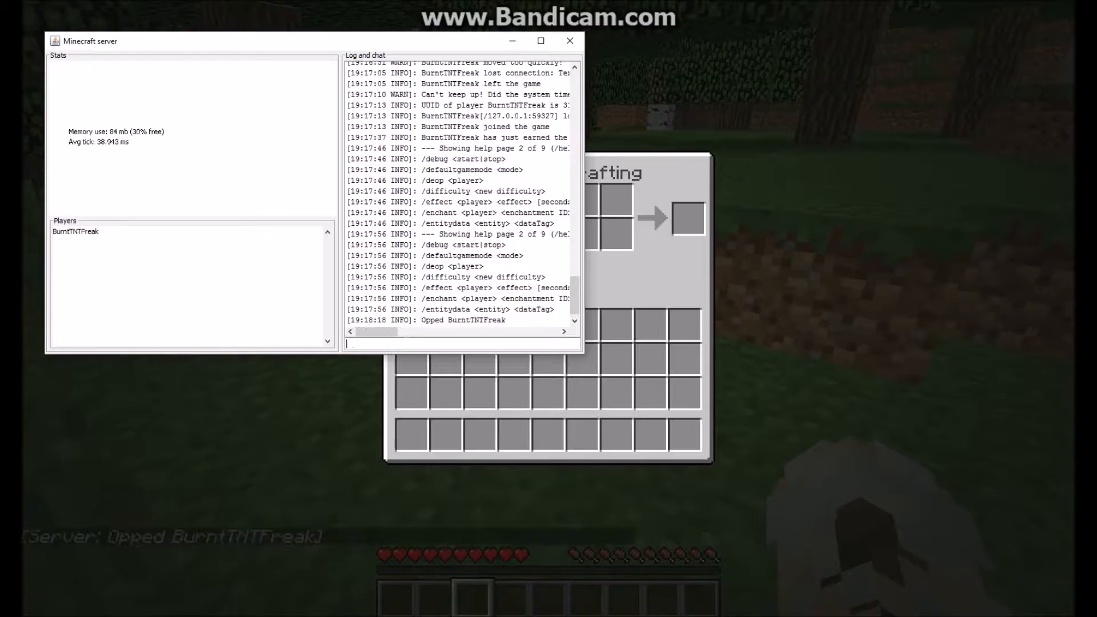
{"action": "left_click", "coordinate": [828, 283]}
{"action": "key", "text": "e"}
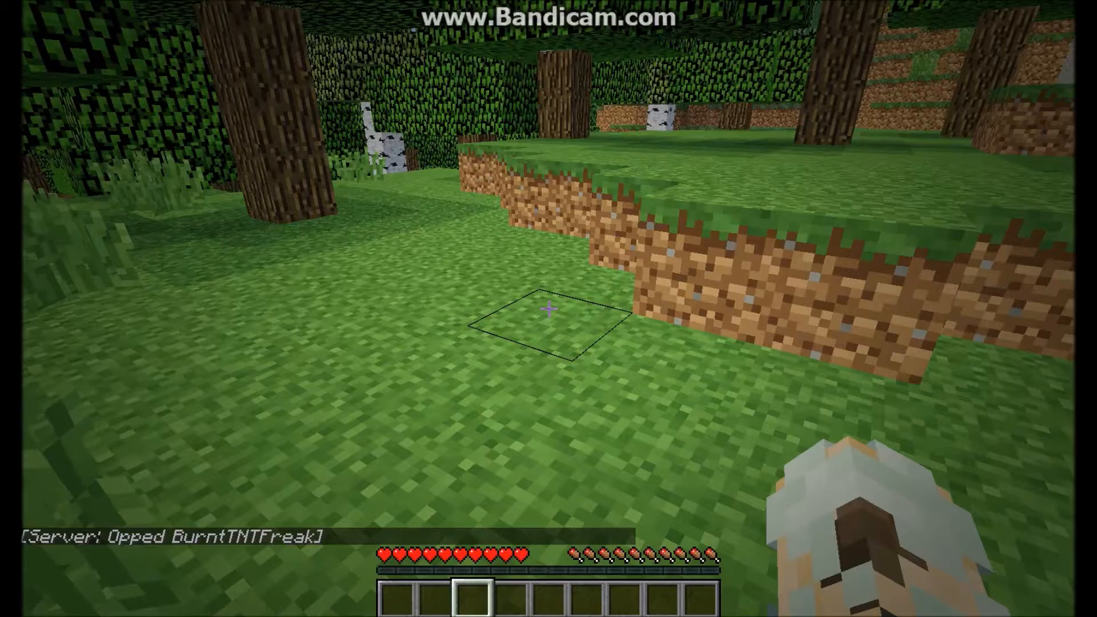
Walk forward a little and run the /help command in the in-game chat
{"action": "key", "text": "w"}
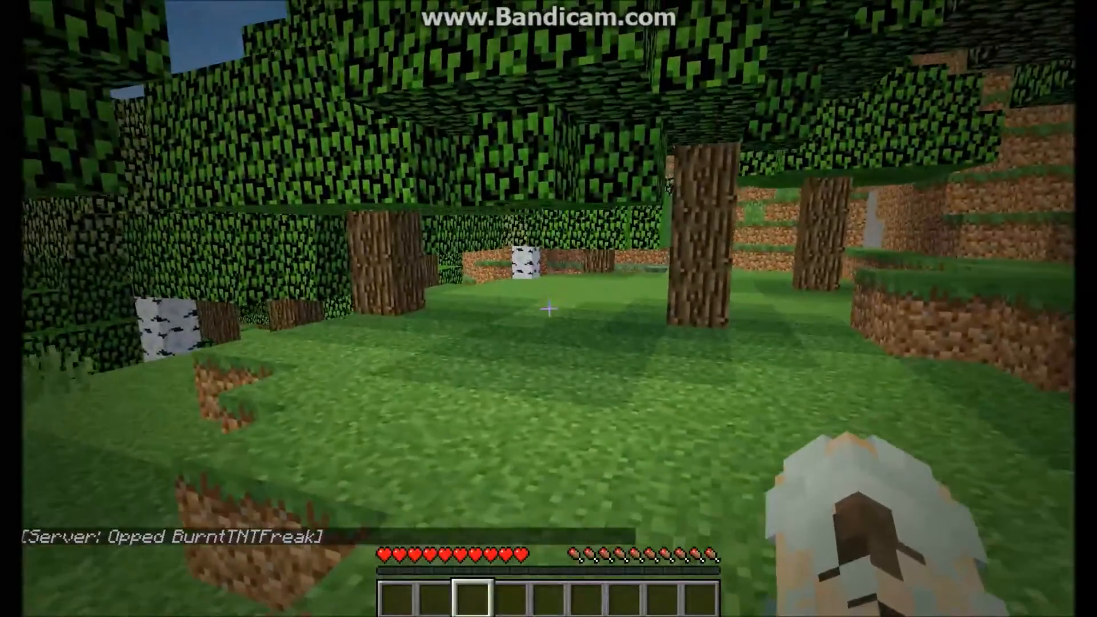
{"action": "key", "text": "slash"}
{"action": "type", "text": "help"}
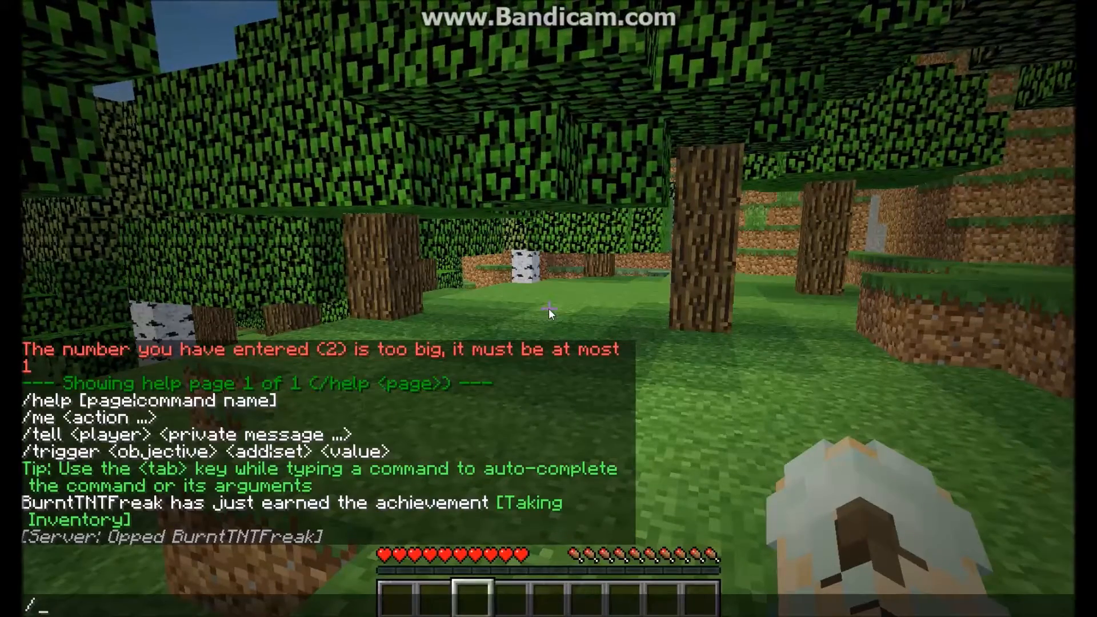
{"action": "key", "text": "Return"}
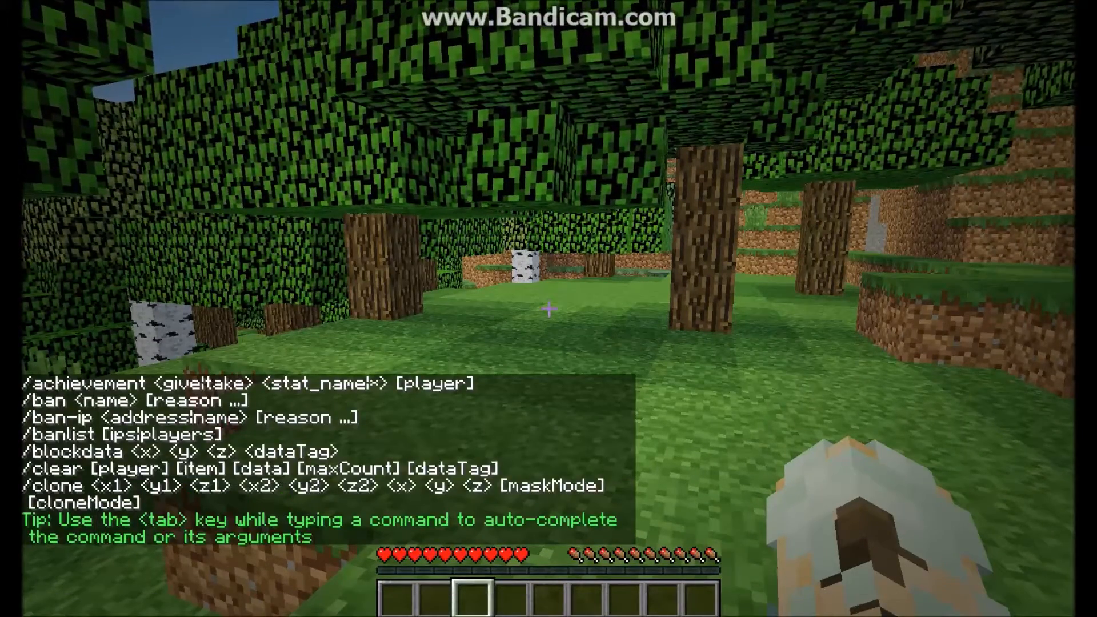
Switch to creative mode with /gamemode 1 and fly up above the forest
{"action": "key", "text": "slash"}
{"action": "type", "text": "gamm"}
{"action": "key", "text": "BackSpace"}
{"action": "type", "text": "emode 1"}
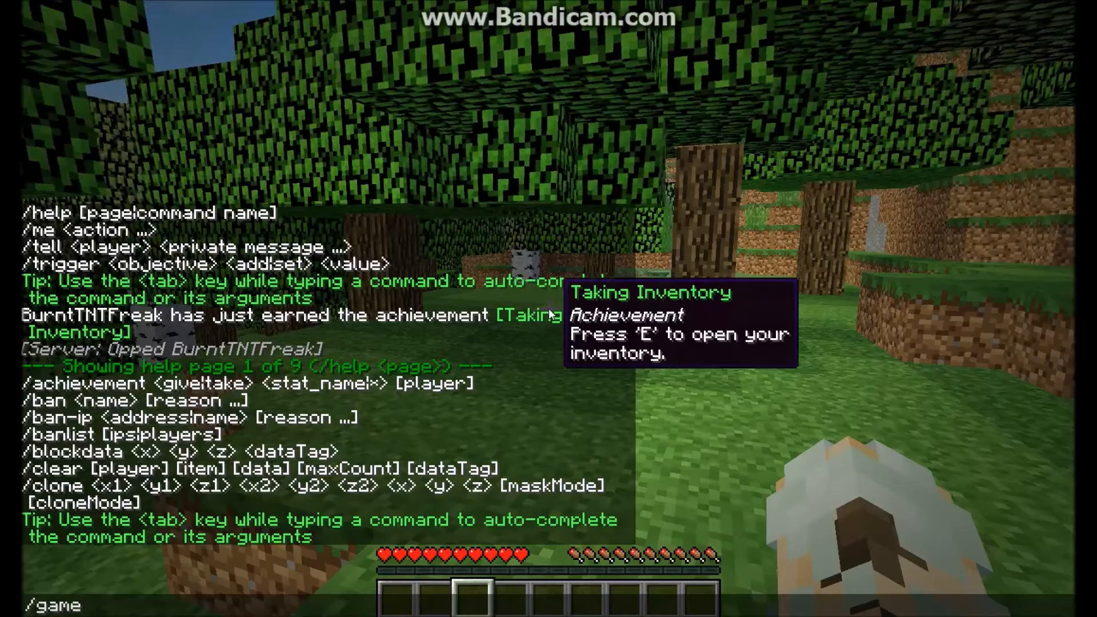
{"action": "key", "text": "Return"}
{"action": "key", "text": "space"}
{"action": "key", "text": "space"}
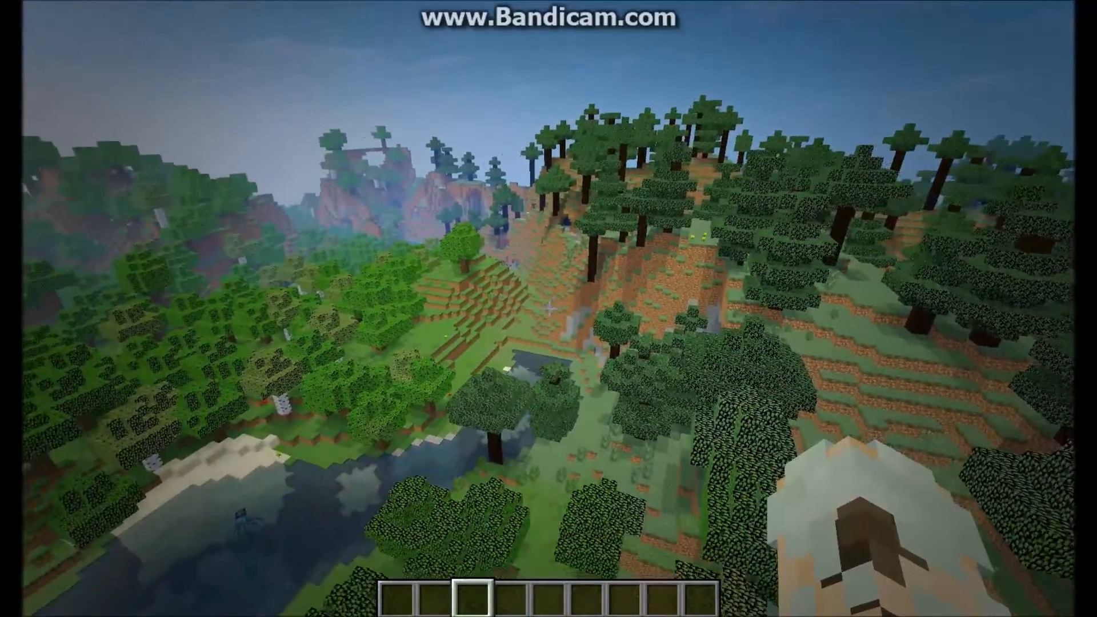
Disconnect from the server, leave the multiplayer list and quit the game
{"action": "key", "text": "Escape"}
{"action": "left_click", "coordinate": [574, 359]}
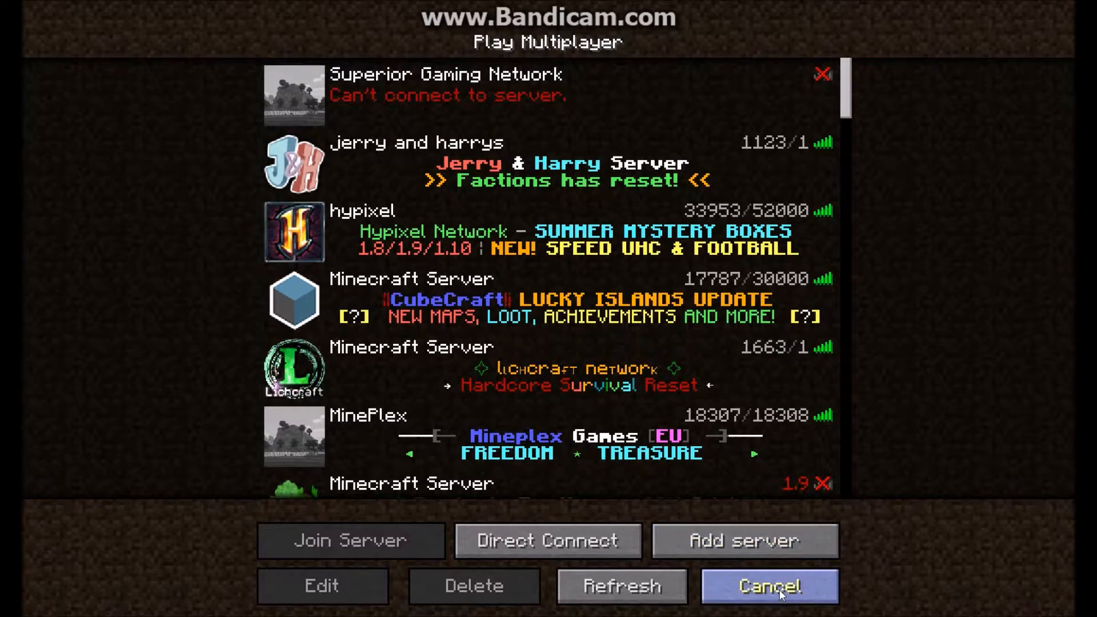
{"action": "left_click", "coordinate": [778, 588]}
{"action": "left_click", "coordinate": [675, 419]}
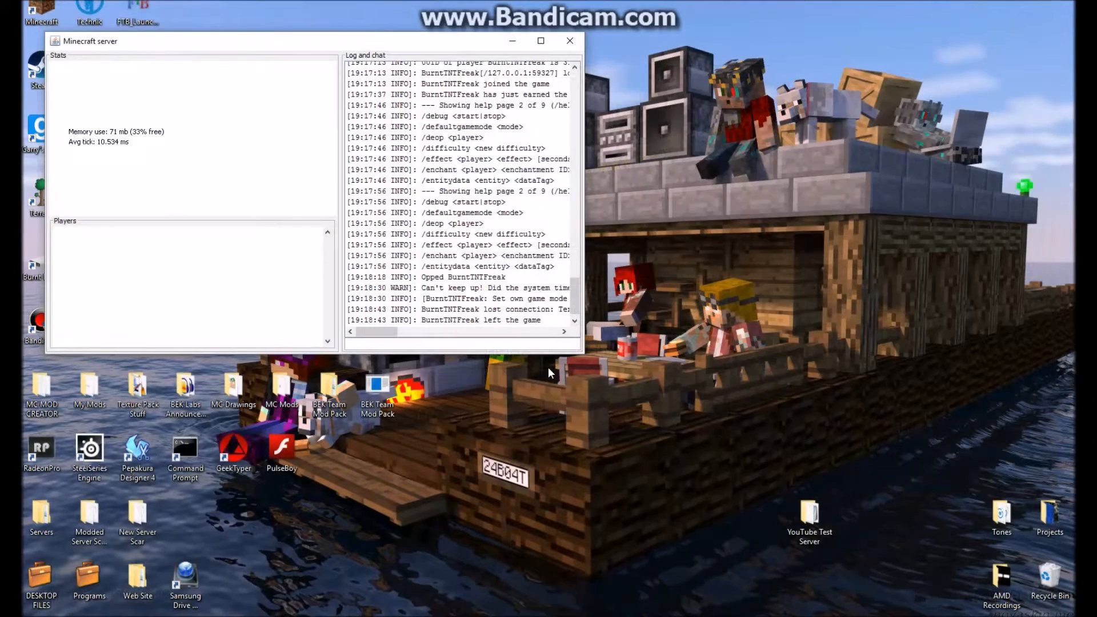
Shut down the Minecraft server with the stop command in its console
{"action": "type", "text": "stop"}
{"action": "key", "text": "Return"}
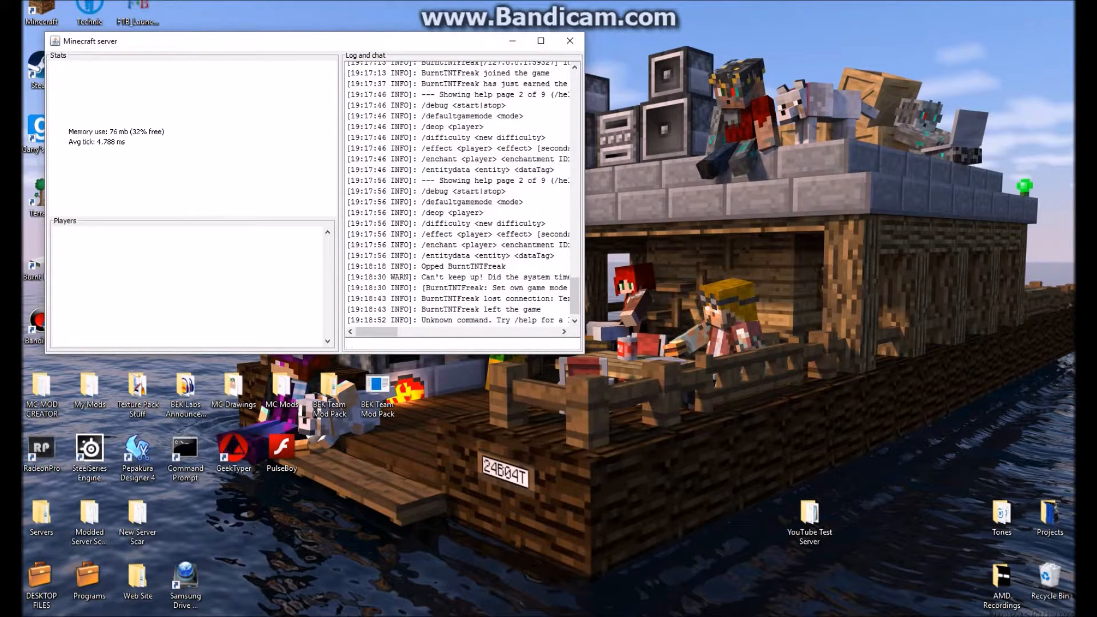
{"action": "type", "text": "stop"}
{"action": "key", "text": "Return"}
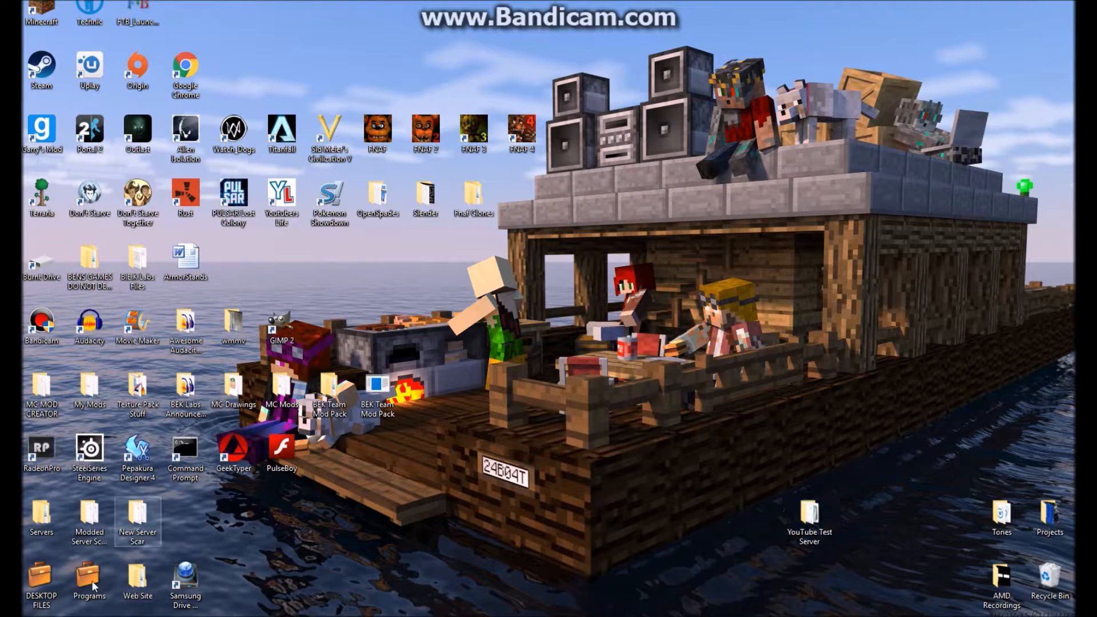
Open the server properties file from the YouTube Test Server folder, maximize it and review settings such as spawn-monsters and op-permission-level
{"action": "left_click", "coordinate": [514, 615]}
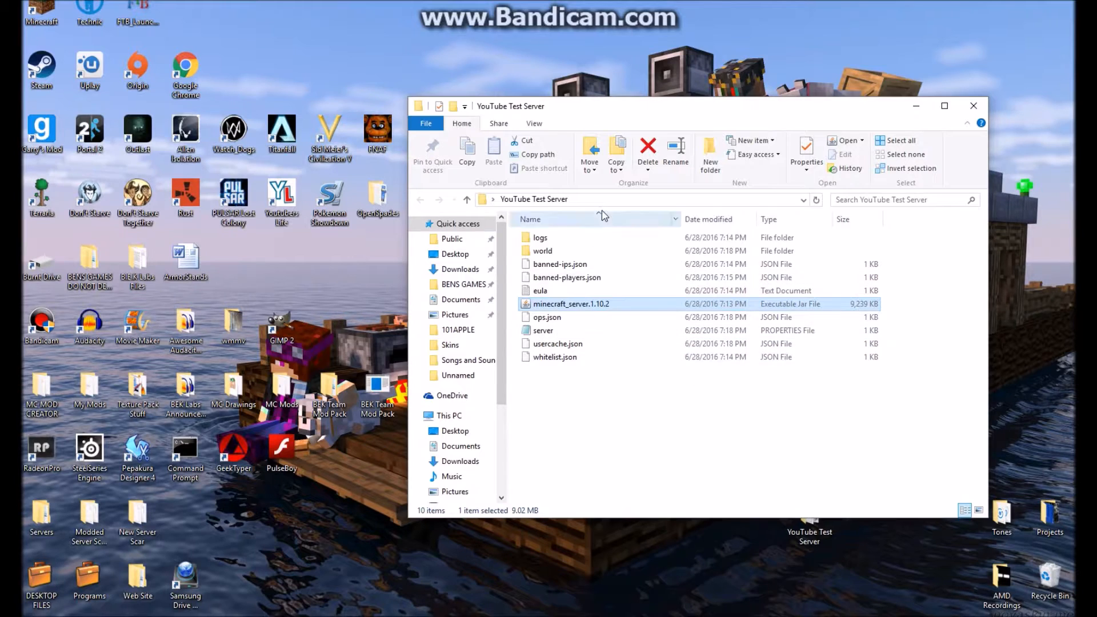
{"action": "left_click", "coordinate": [597, 404]}
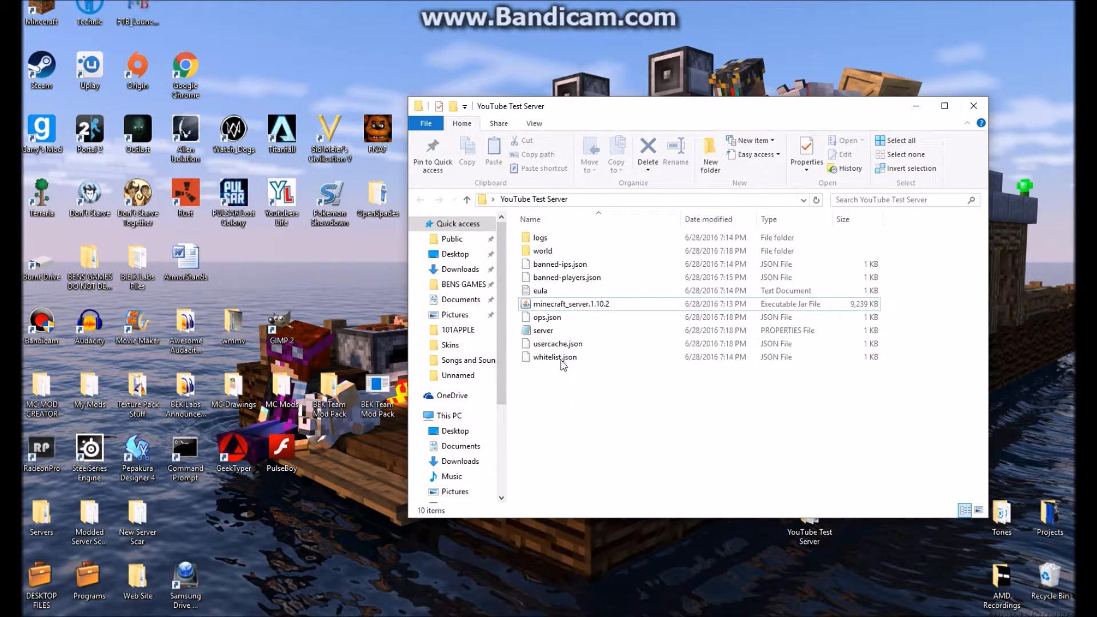
{"action": "double_click", "coordinate": [567, 332]}
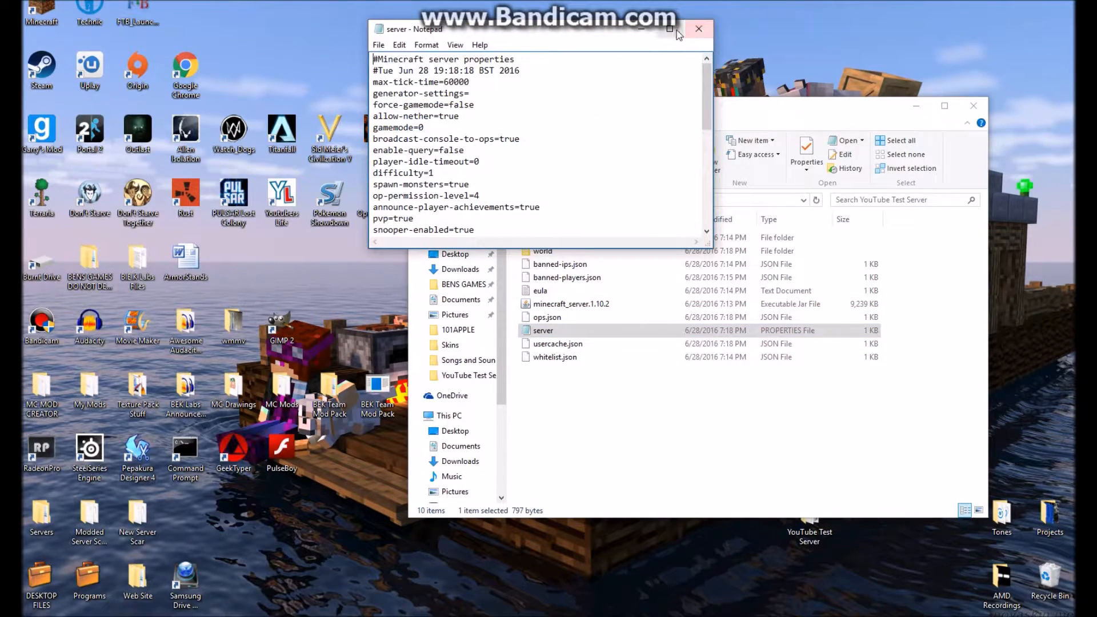
{"action": "left_click", "coordinate": [669, 28]}
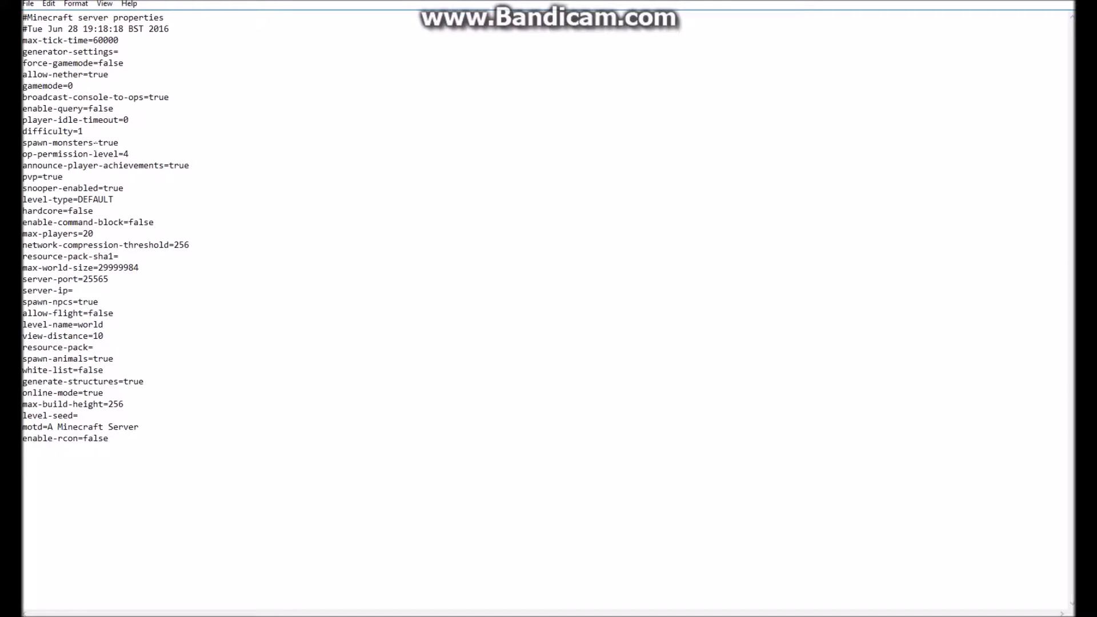
{"action": "left_click", "coordinate": [117, 142]}
{"action": "left_click", "coordinate": [130, 154]}
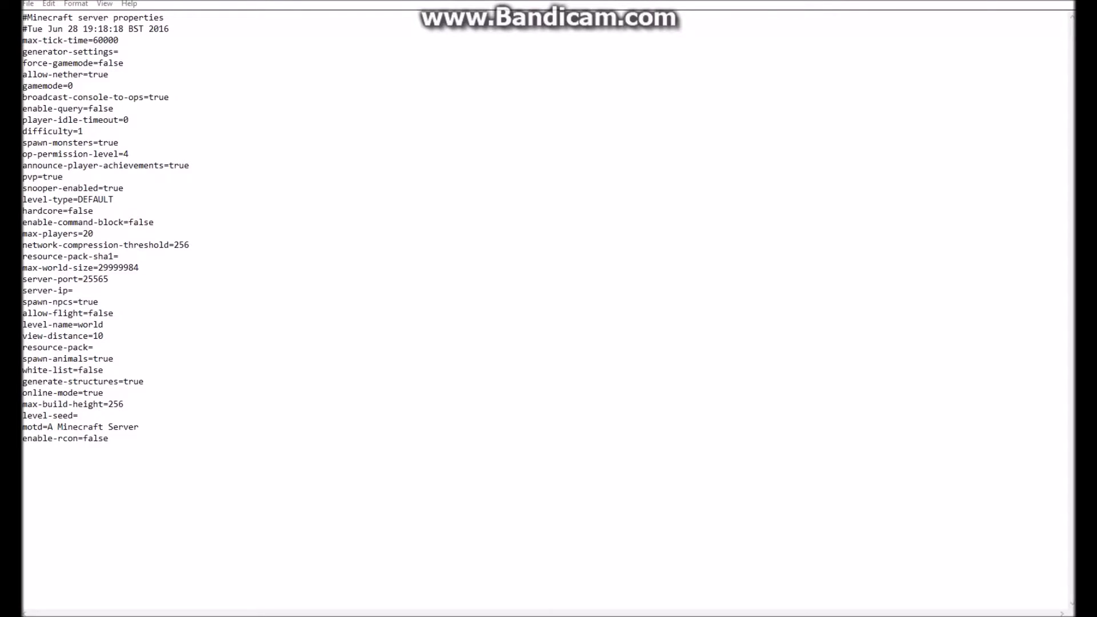
Set max-players to 5 in the server properties file
{"action": "left_click", "coordinate": [95, 234]}
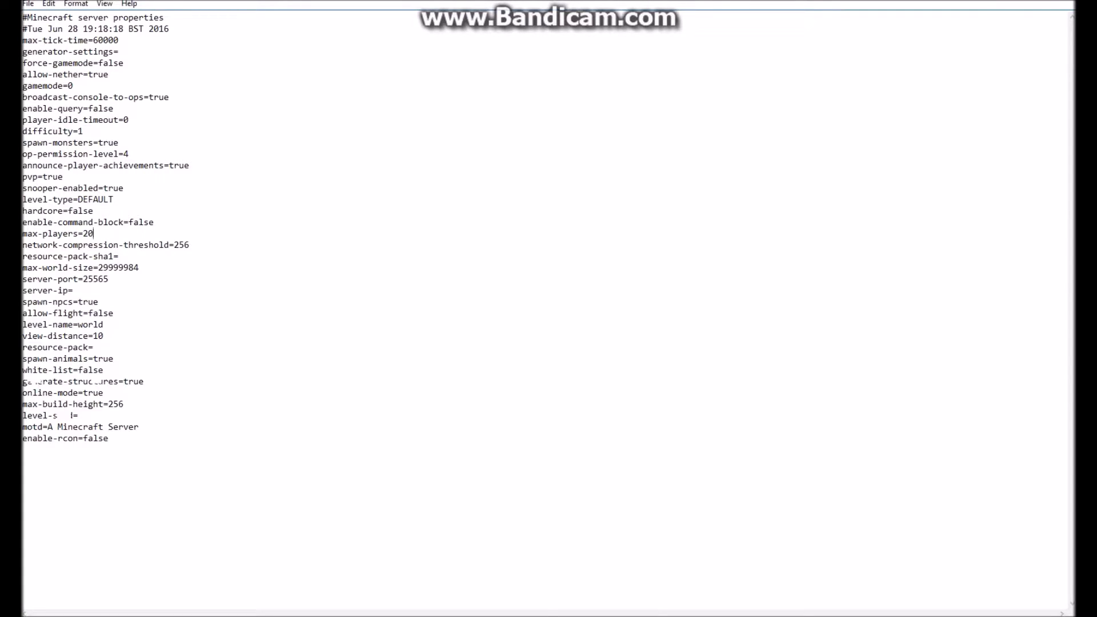
{"action": "key", "text": "BackSpace"}
{"action": "key", "text": "BackSpace"}
{"action": "type", "text": "5"}
{"action": "left_click", "coordinate": [1053, 1]}
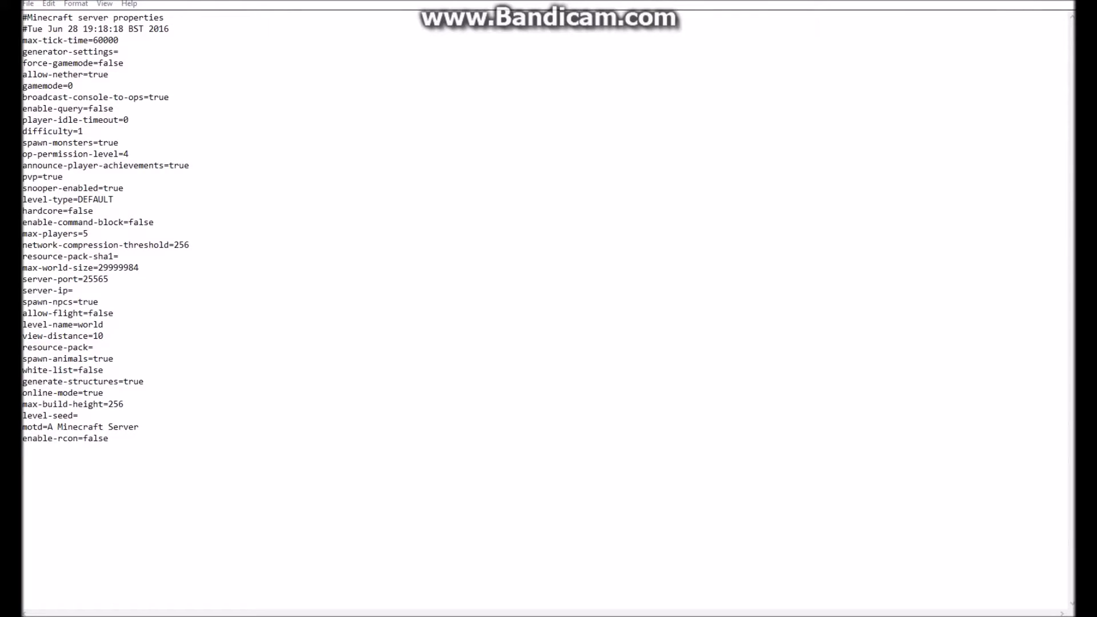
{"action": "key", "text": "alt+Tab"}
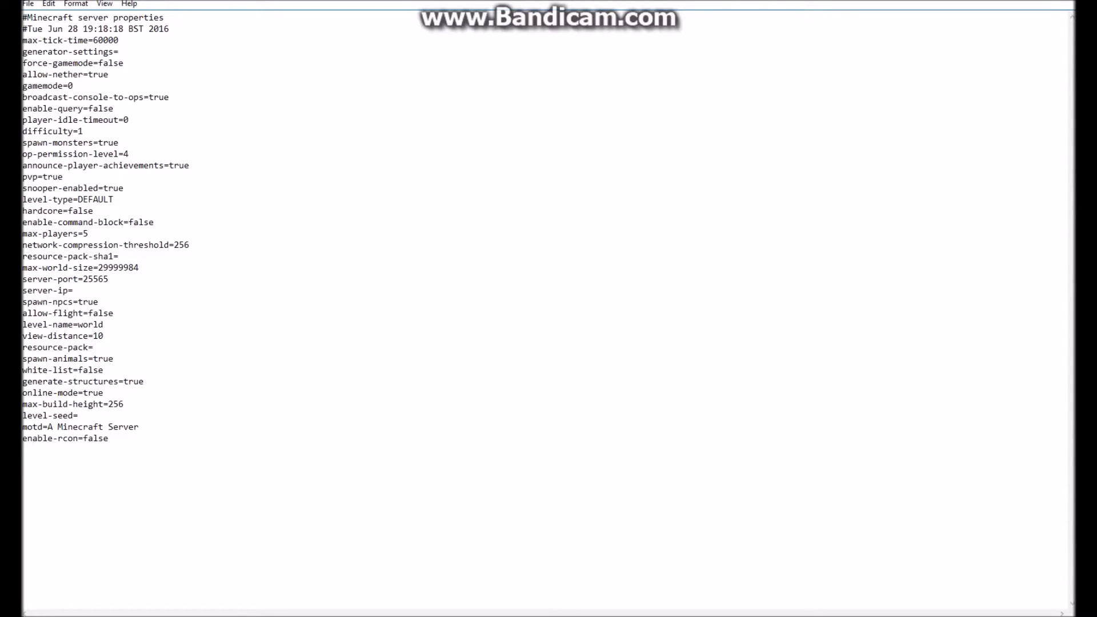
Replace the motd text with "Flint Rules" and save the server properties file
{"action": "key", "text": "BackSpace"}
{"action": "key", "text": "BackSpace"}
{"action": "key", "text": "BackSpace"}
{"action": "key", "text": "BackSpace"}
{"action": "key", "text": "BackSpace"}
{"action": "key", "text": "BackSpace"}
{"action": "key", "text": "BackSpace"}
{"action": "key", "text": "BackSpace"}
{"action": "key", "text": "BackSpace"}
{"action": "key", "text": "BackSpace"}
{"action": "key", "text": "BackSpace"}
{"action": "key", "text": "BackSpace"}
{"action": "key", "text": "BackSpace"}
{"action": "key", "text": "BackSpace"}
{"action": "key", "text": "BackSpace"}
{"action": "key", "text": "BackSpace"}
{"action": "key", "text": "BackSpace"}
{"action": "key", "text": "BackSpace"}
{"action": "type", "text": "Fli"}
{"action": "type", "text": "Rules"}
{"action": "left_click", "coordinate": [27, 4]}
{"action": "left_click", "coordinate": [41, 45]}
Restore the properties file window to its smaller size, minimize it and reposition the YouTube Test Server folder window
{"action": "left_click", "coordinate": [1035, 0]}
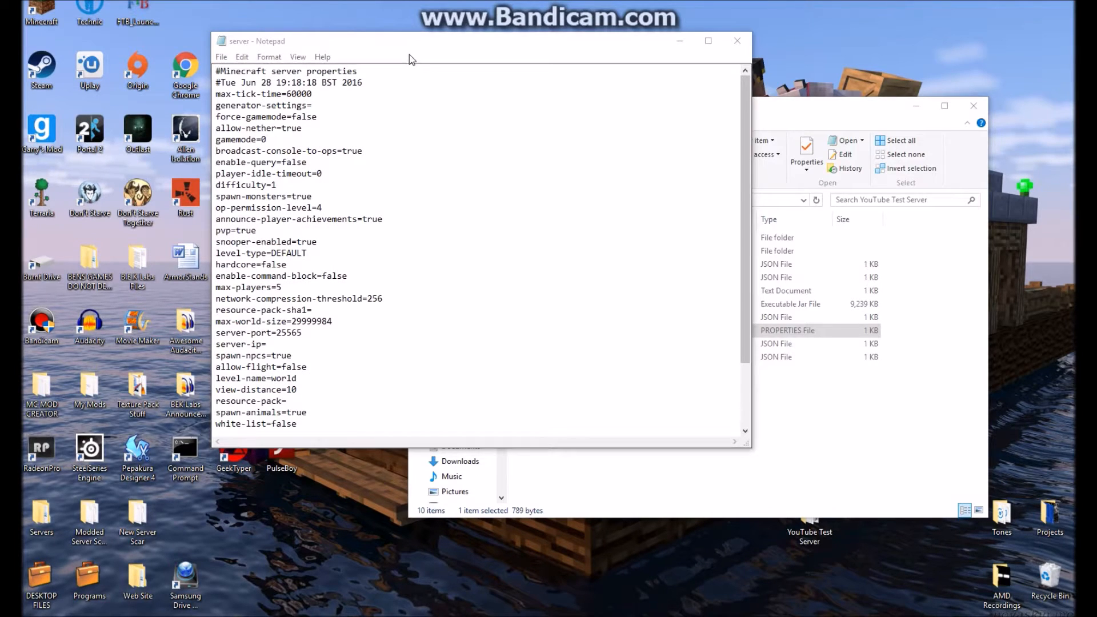
{"action": "left_click_drag", "start_coordinate": [411, 49], "coordinate": [303, 52]}
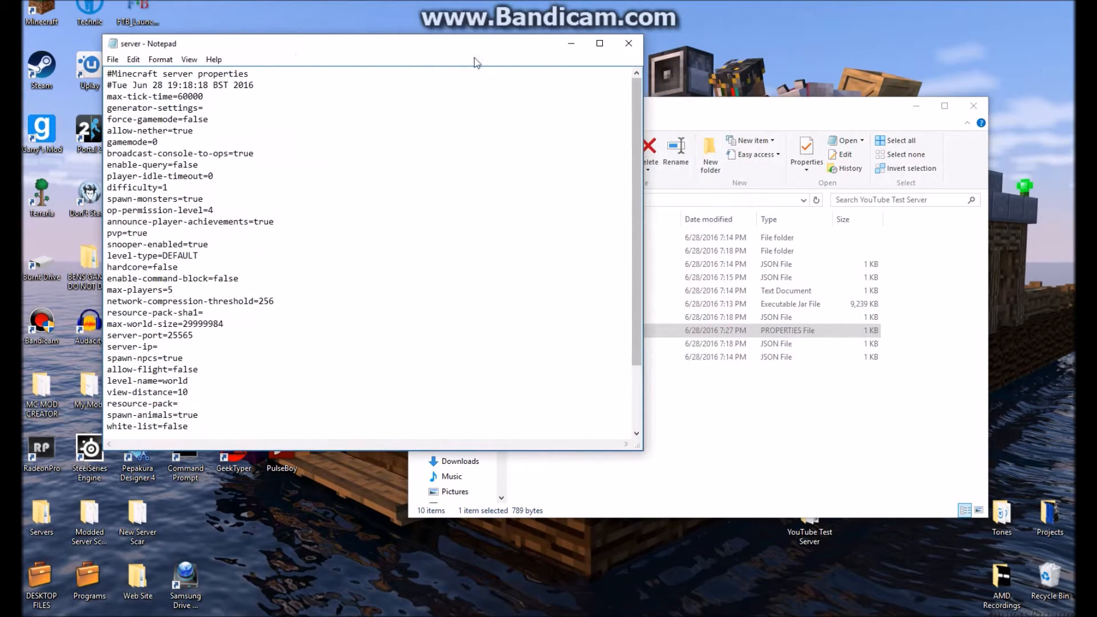
{"action": "left_click", "coordinate": [570, 44]}
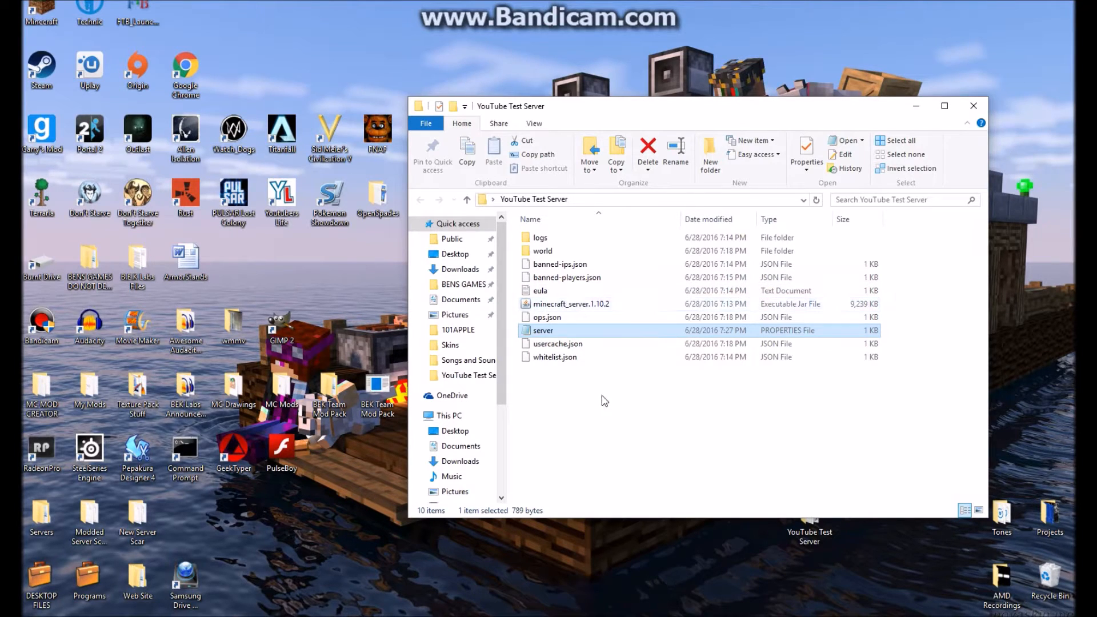
{"action": "left_click_drag", "start_coordinate": [673, 115], "coordinate": [615, 87]}
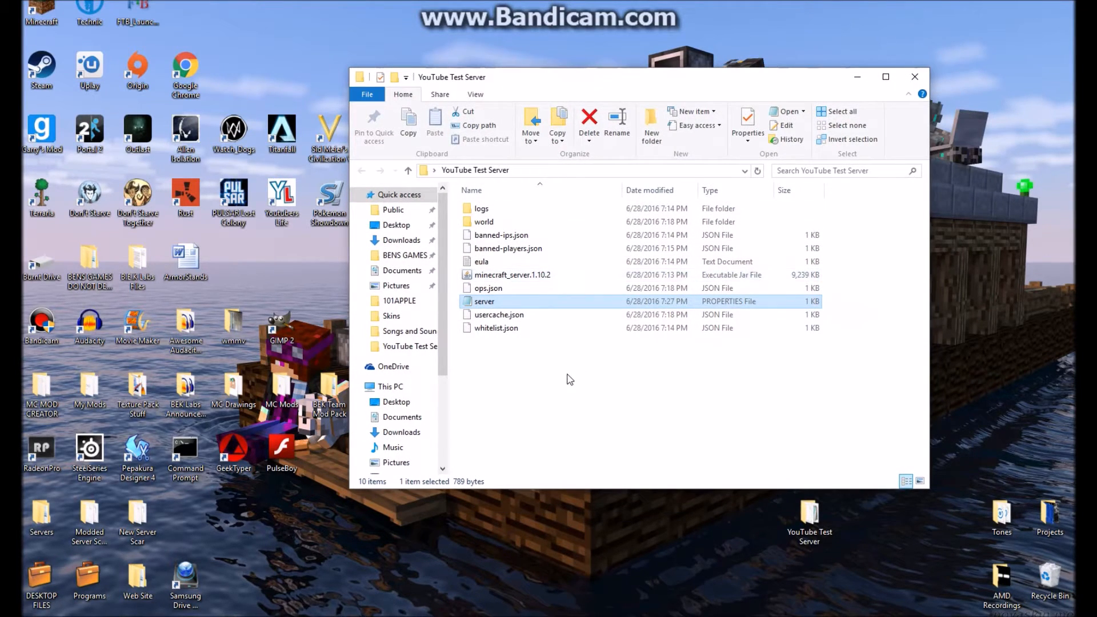
Open the latest log from the logs folder, read through it to the final server shutdown entries and close it
{"action": "double_click", "coordinate": [481, 209]}
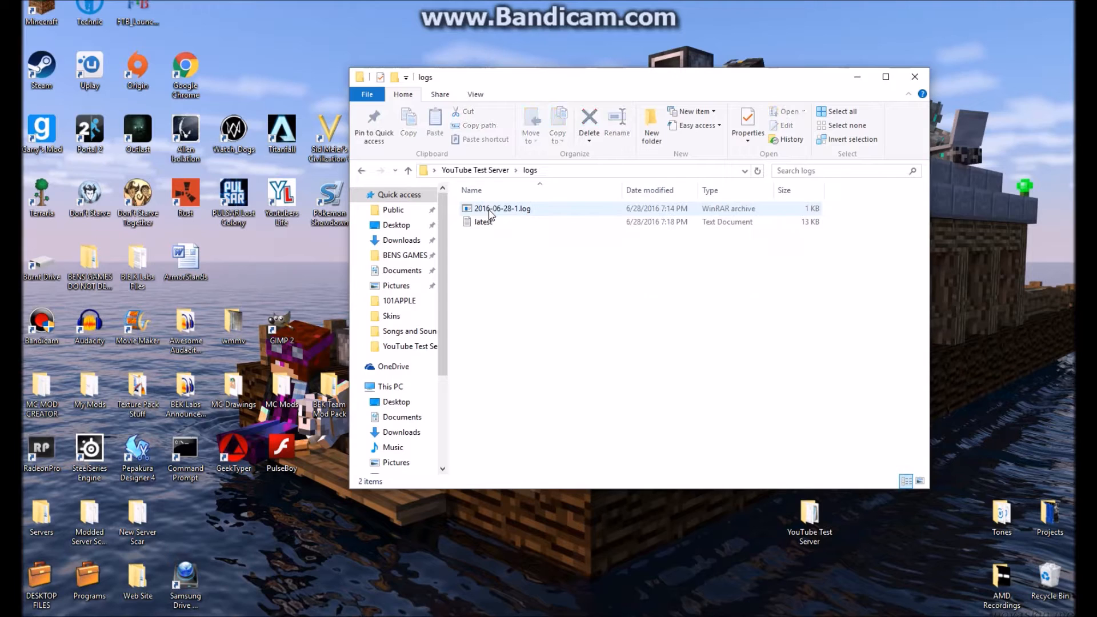
{"action": "double_click", "coordinate": [497, 223]}
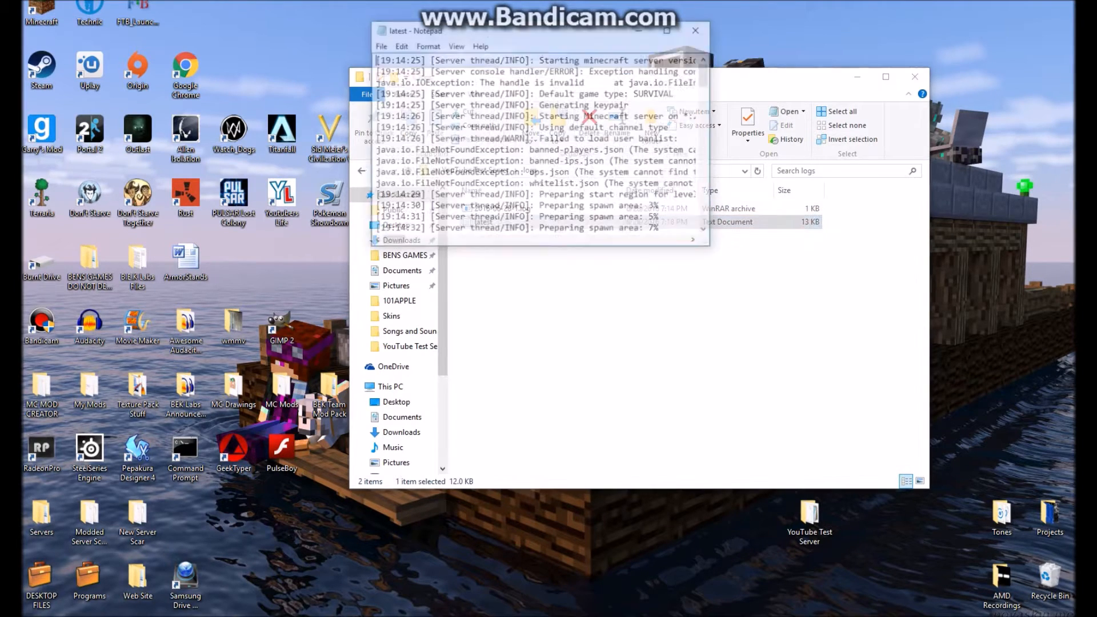
{"action": "scroll", "coordinate": [498, 225], "scroll_direction": "down", "scroll_amount": 3}
{"action": "scroll", "coordinate": [536, 144], "scroll_direction": "down", "scroll_amount": 20}
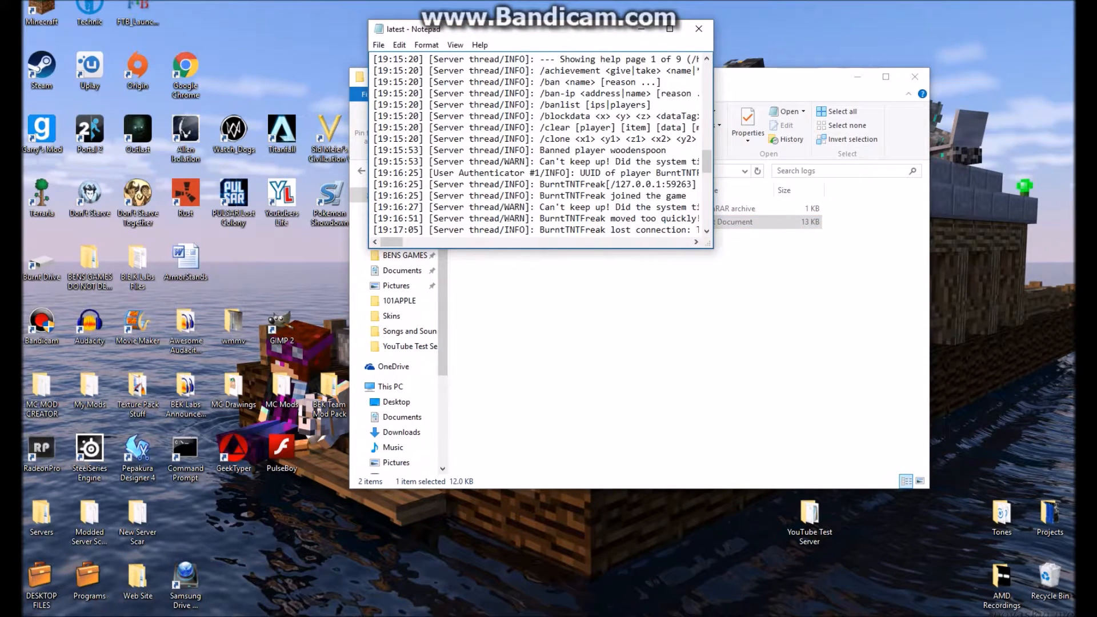
{"action": "scroll", "coordinate": [537, 145], "scroll_direction": "down", "scroll_amount": 3}
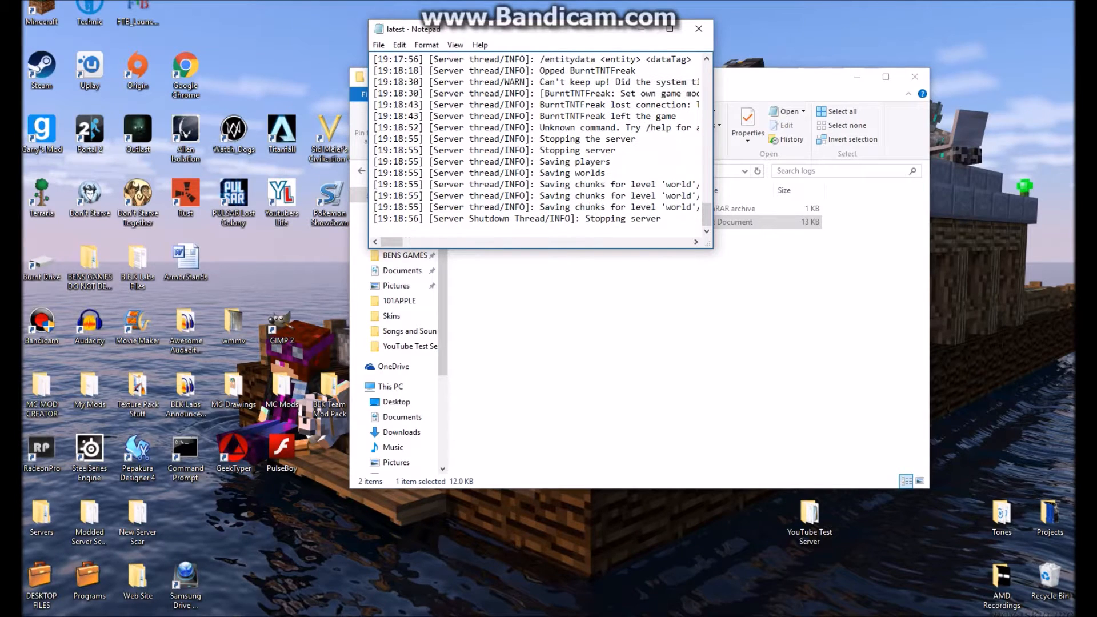
{"action": "left_click", "coordinate": [698, 28]}
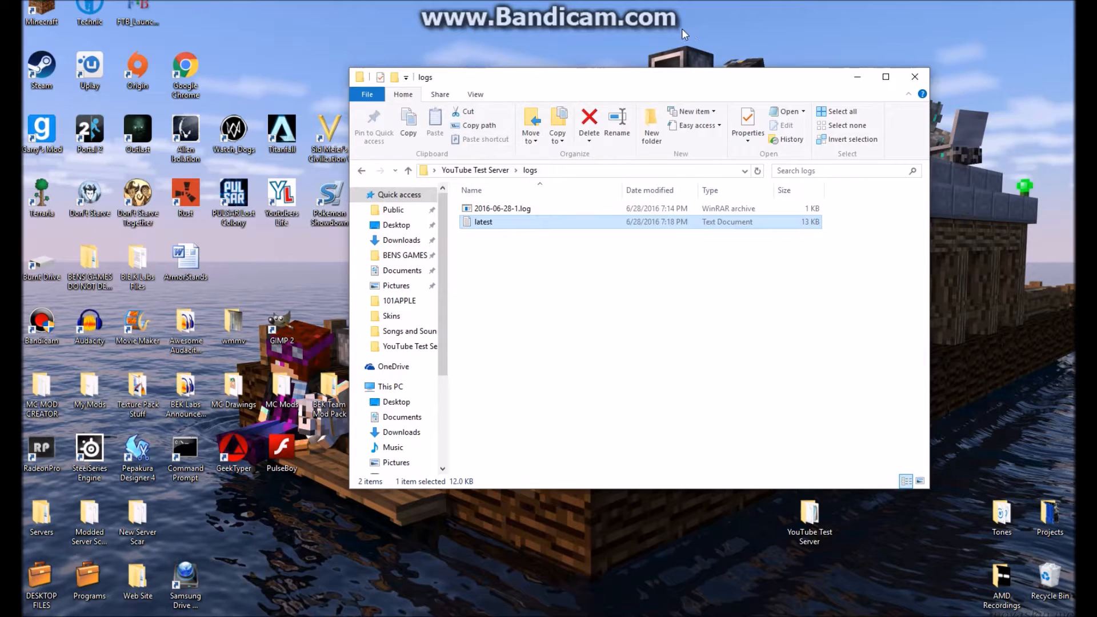
Reopen the latest log to review its help command and player activity entries, close it and return to the server folder
{"action": "double_click", "coordinate": [498, 233]}
{"action": "scroll", "coordinate": [499, 228], "scroll_direction": "down", "scroll_amount": 8}
{"action": "scroll", "coordinate": [503, 230], "scroll_direction": "down", "scroll_amount": 20}
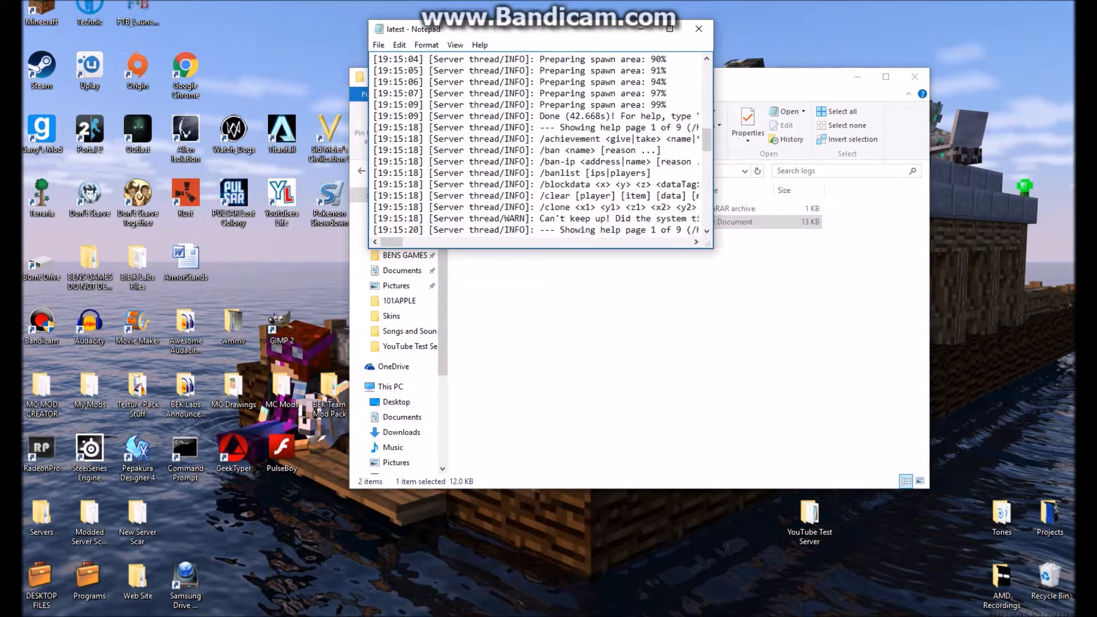
{"action": "scroll", "coordinate": [505, 231], "scroll_direction": "up", "scroll_amount": 4}
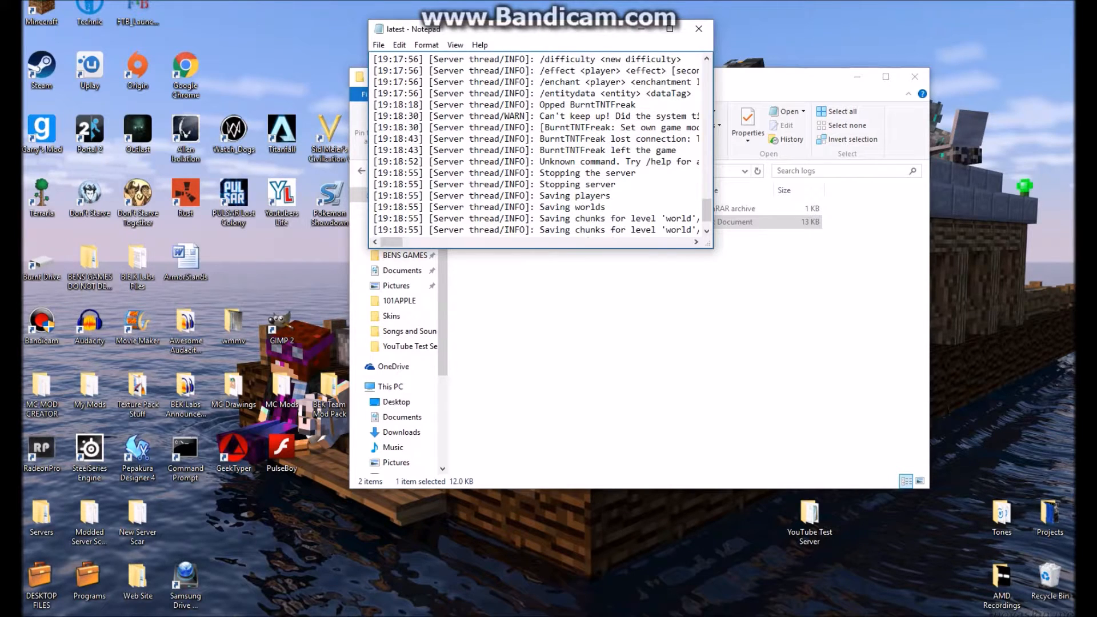
{"action": "scroll", "coordinate": [505, 231], "scroll_direction": "down", "scroll_amount": 1}
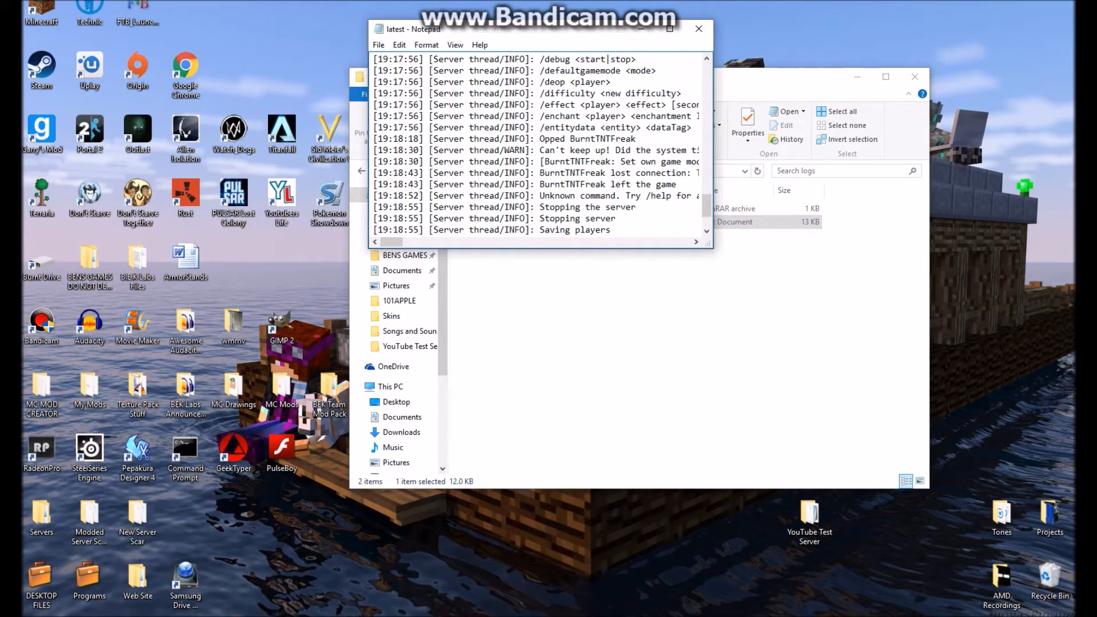
{"action": "left_click", "coordinate": [697, 29]}
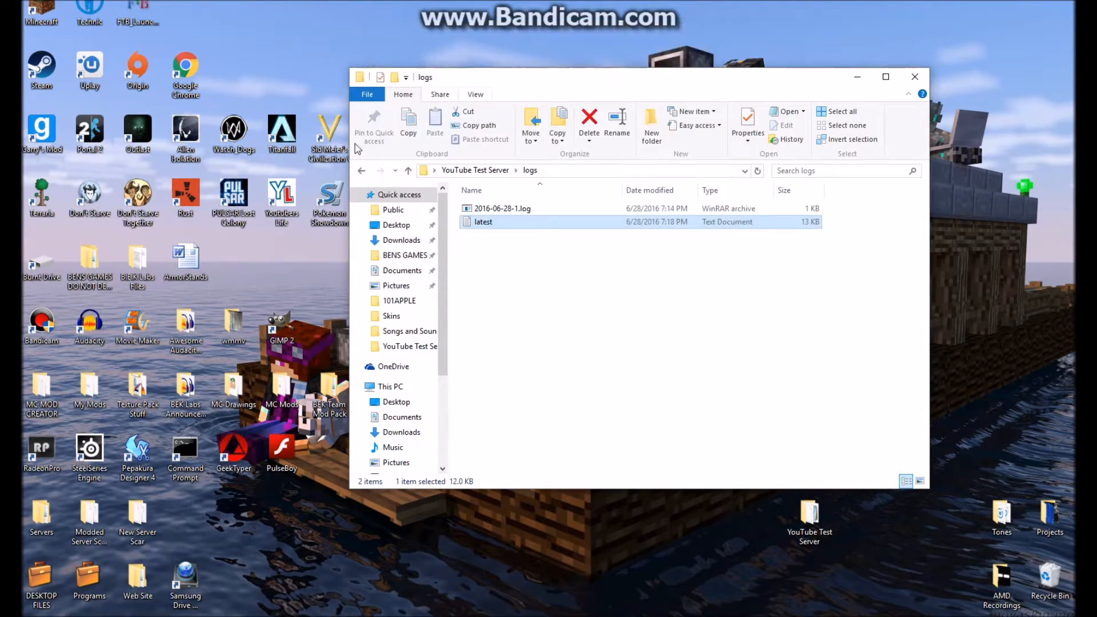
{"action": "left_click", "coordinate": [366, 171]}
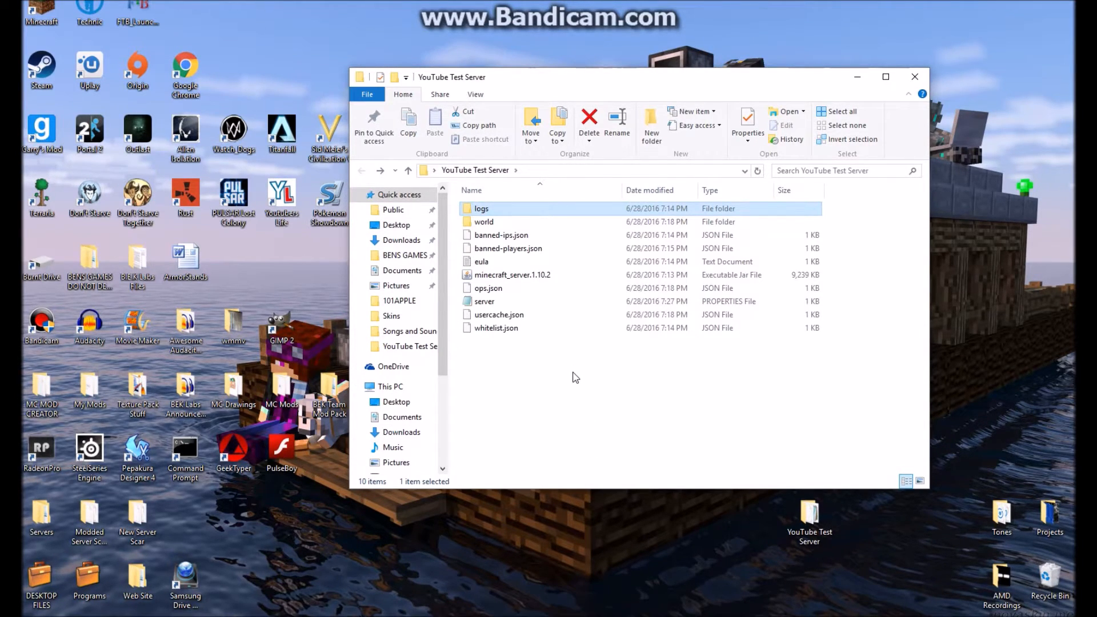
Open ops.json in Notepad++, dismiss the plugin updates, and review the operator entry and the ban entry in banned-players.json
{"action": "left_click", "coordinate": [517, 287]}
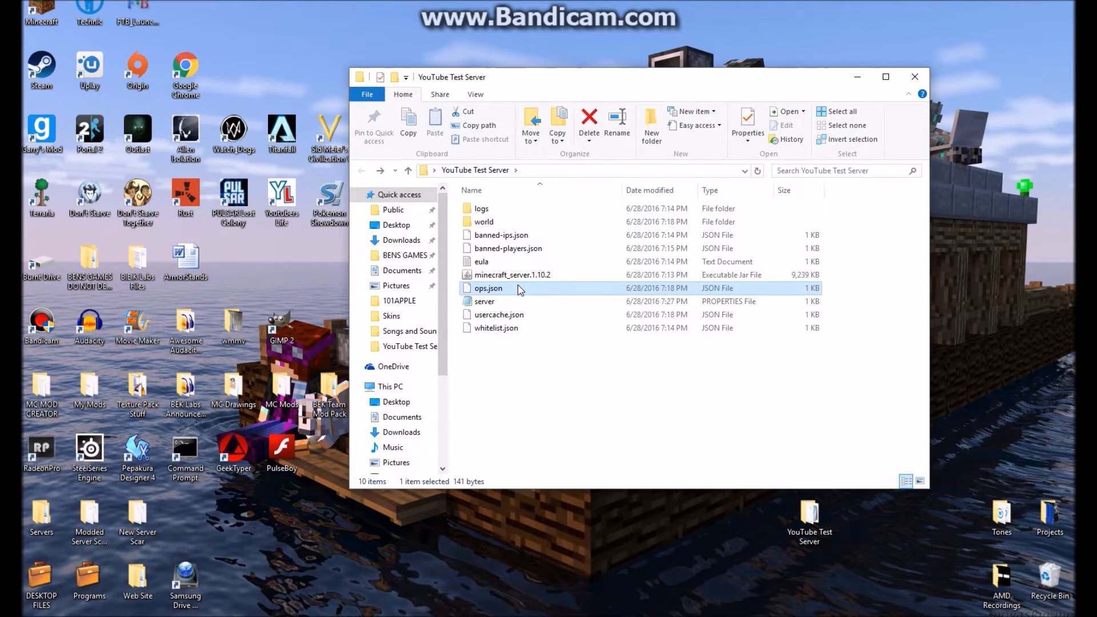
{"action": "right_click", "coordinate": [519, 290]}
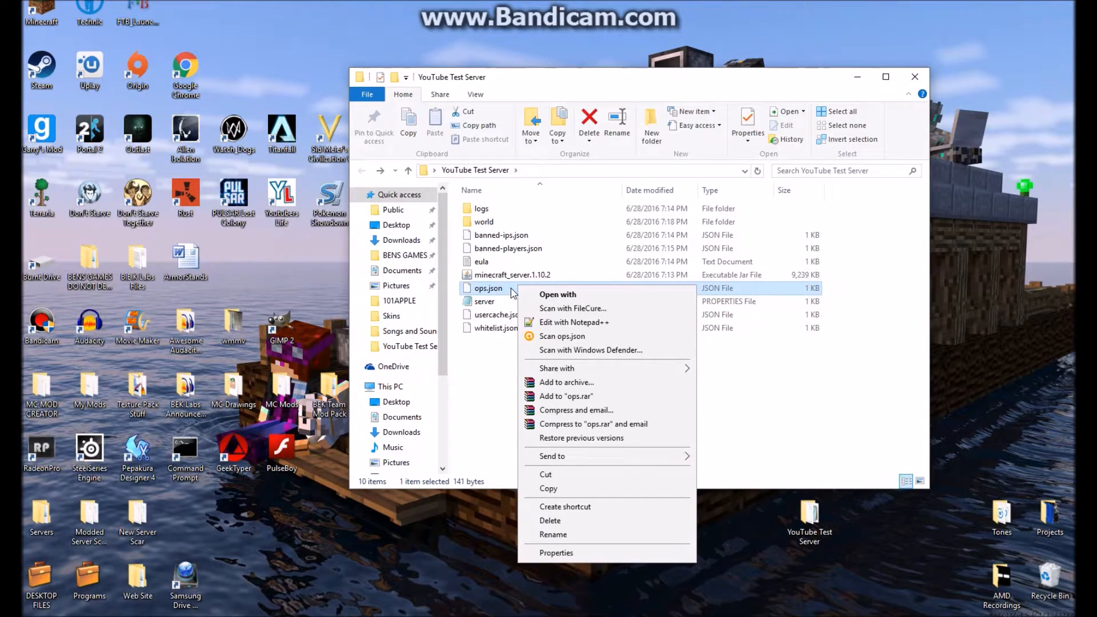
{"action": "left_click", "coordinate": [573, 324]}
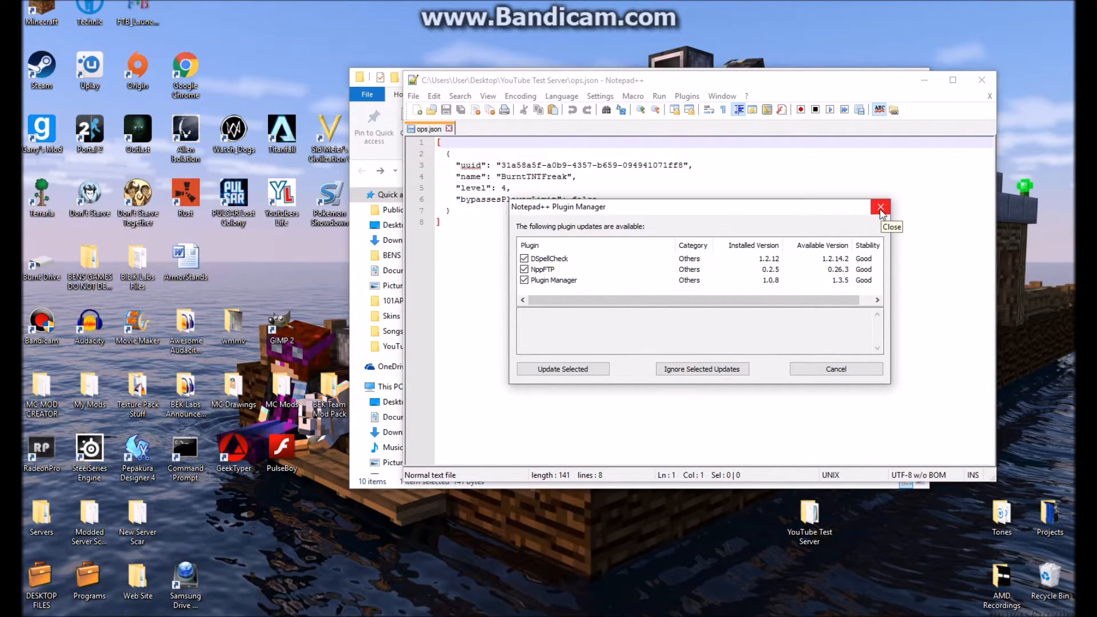
{"action": "left_click", "coordinate": [880, 214]}
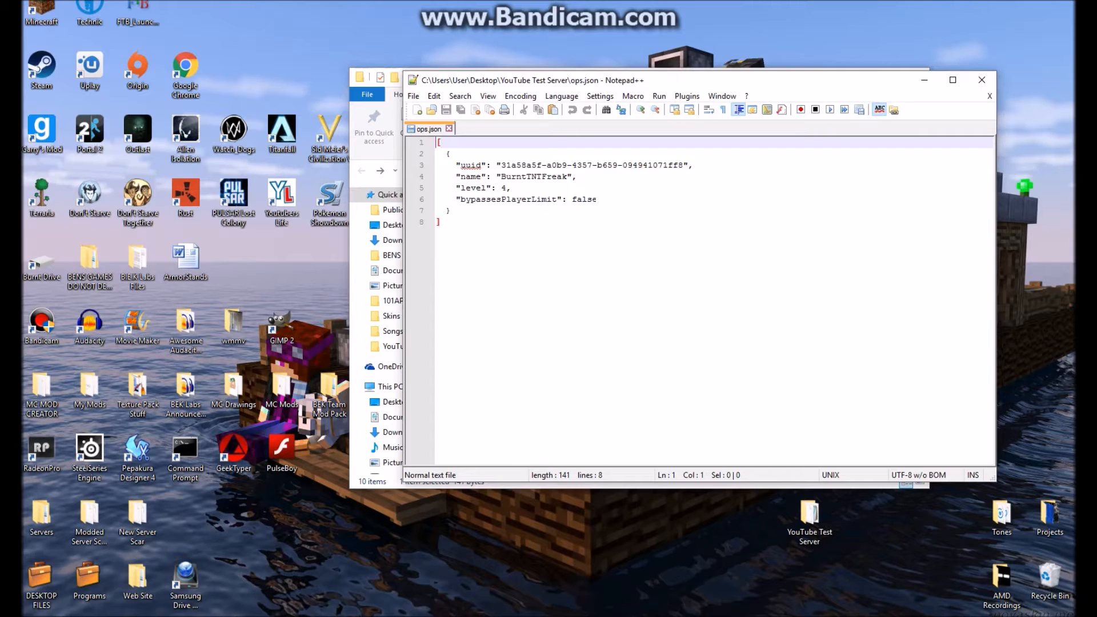
{"action": "left_click", "coordinate": [982, 80]}
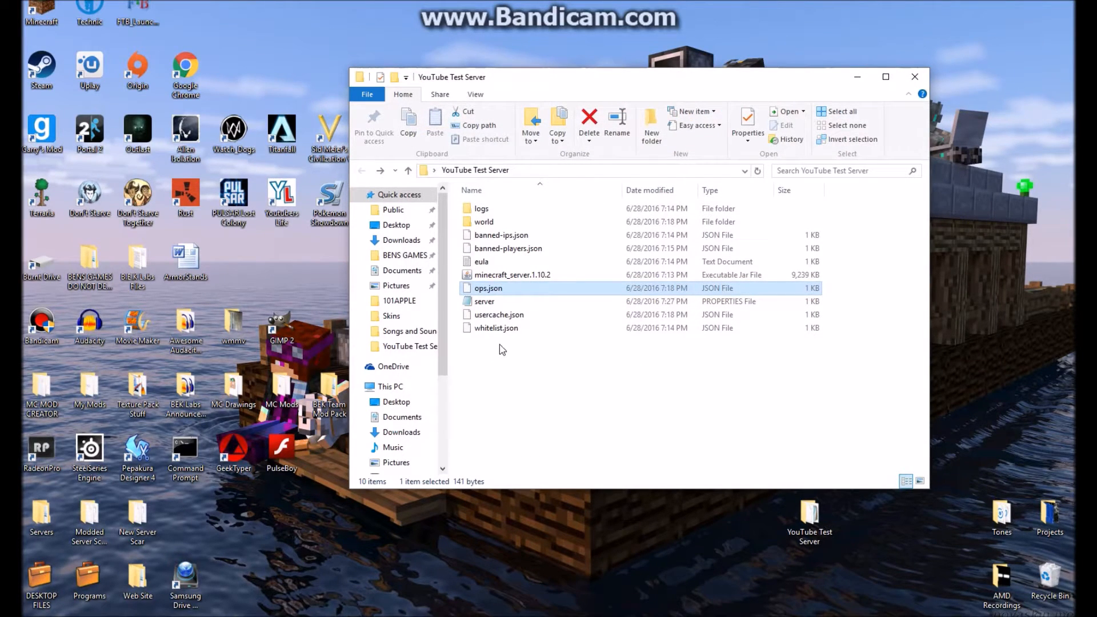
{"action": "double_click", "coordinate": [506, 249]}
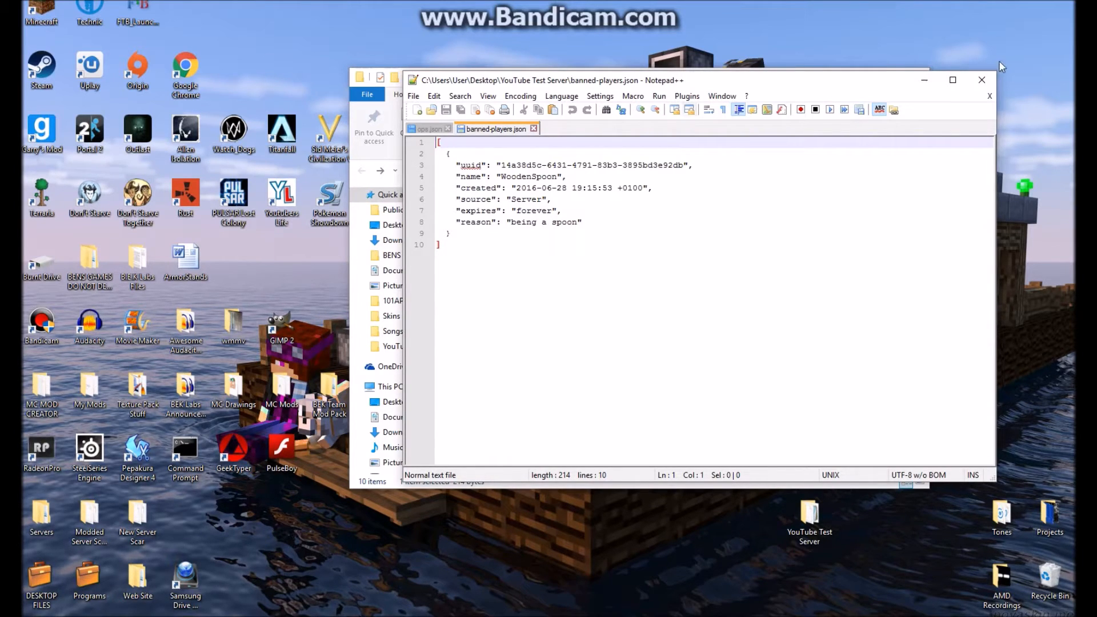
{"action": "left_click", "coordinate": [981, 80]}
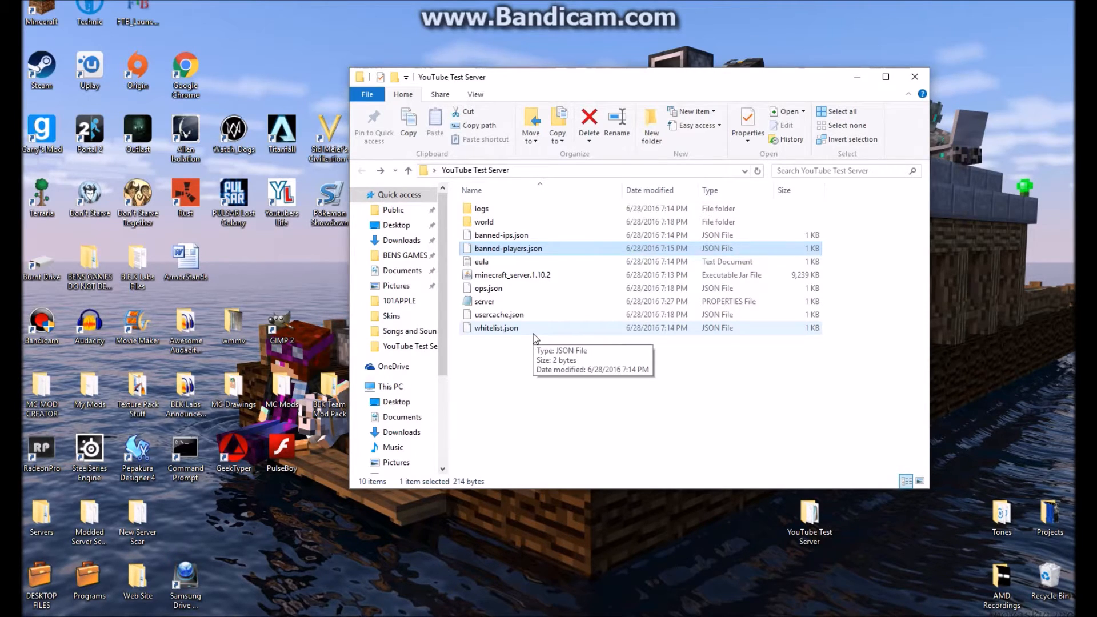
Look through the contents of the world folder and return to the YouTube Test Server folder
{"action": "left_click", "coordinate": [516, 223]}
{"action": "double_click", "coordinate": [517, 222]}
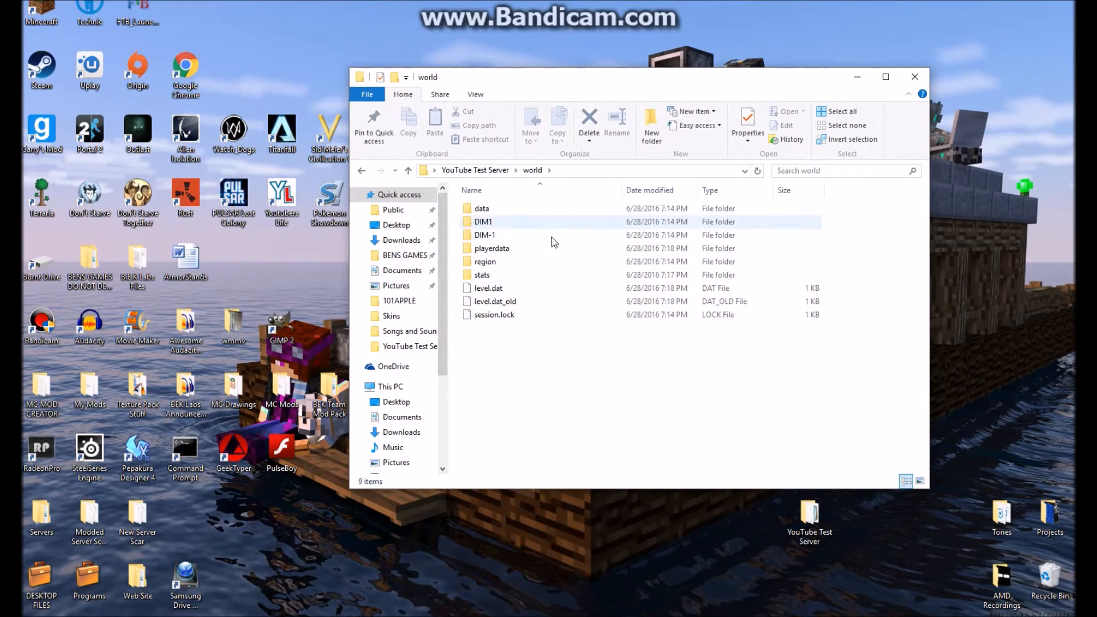
{"action": "left_click", "coordinate": [362, 170]}
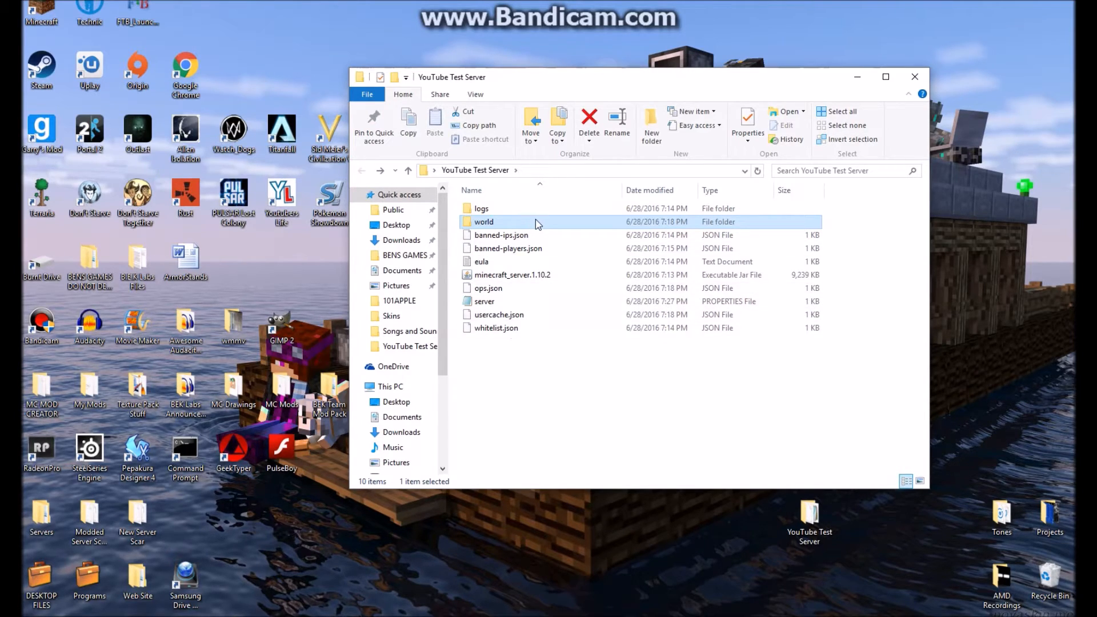
Shift the server folder window slightly and close the minimized server properties file
{"action": "mouse_move", "coordinate": [525, 222]}
{"action": "left_click_drag", "start_coordinate": [648, 83], "coordinate": [625, 76]}
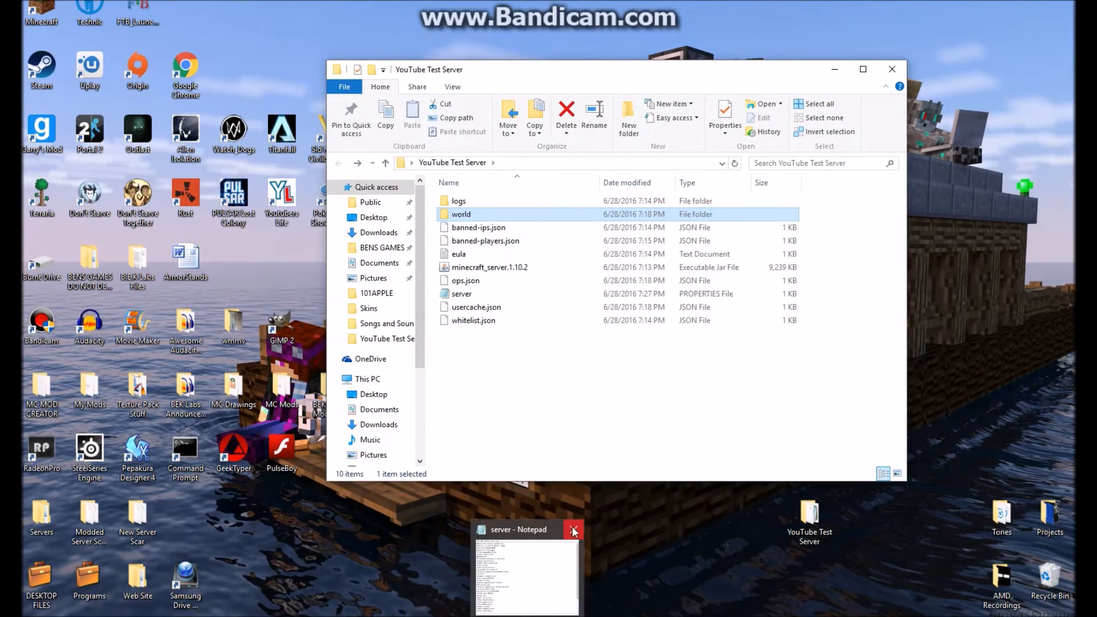
{"action": "left_click", "coordinate": [575, 529]}
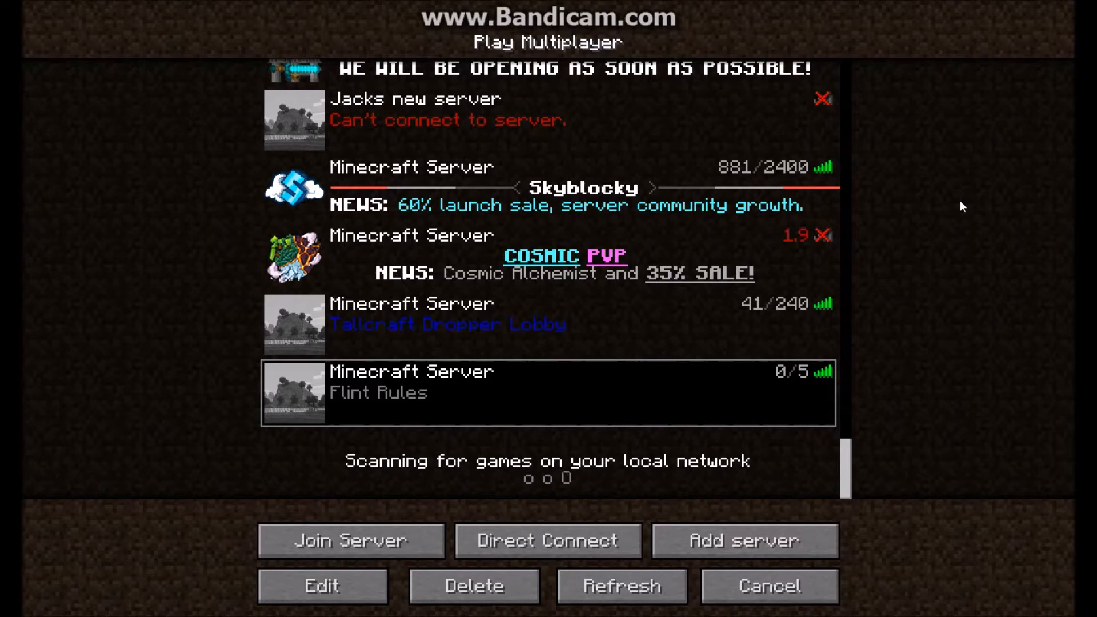
Check the "Flint Rules" server entry in Minecraft's multiplayer list and delete that entry
{"action": "mouse_move", "coordinate": [422, 378]}
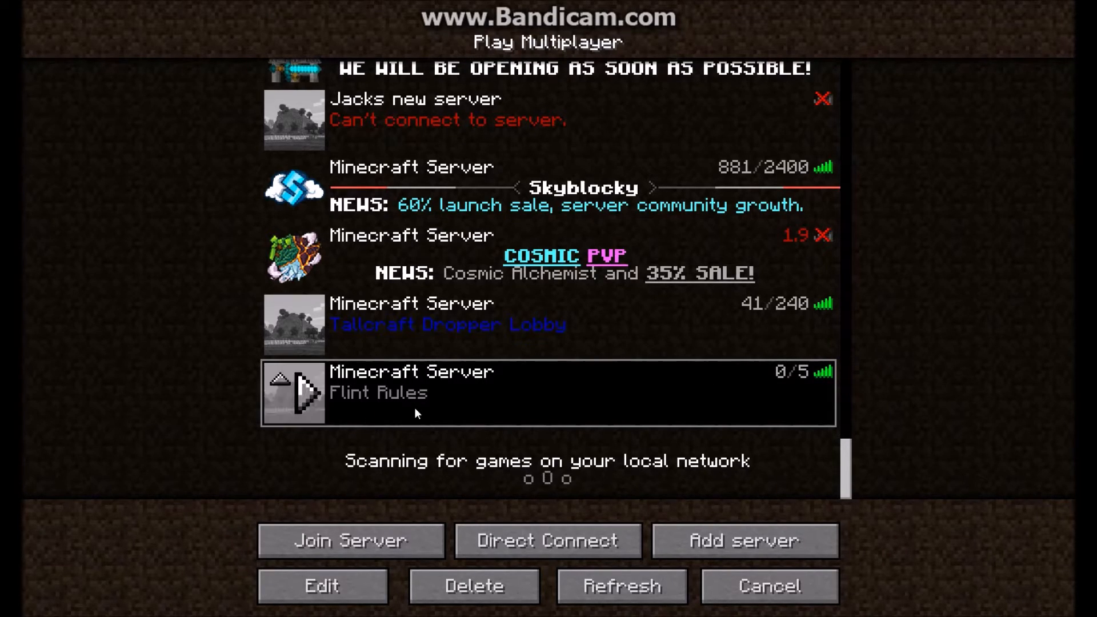
{"action": "left_click", "coordinate": [548, 540]}
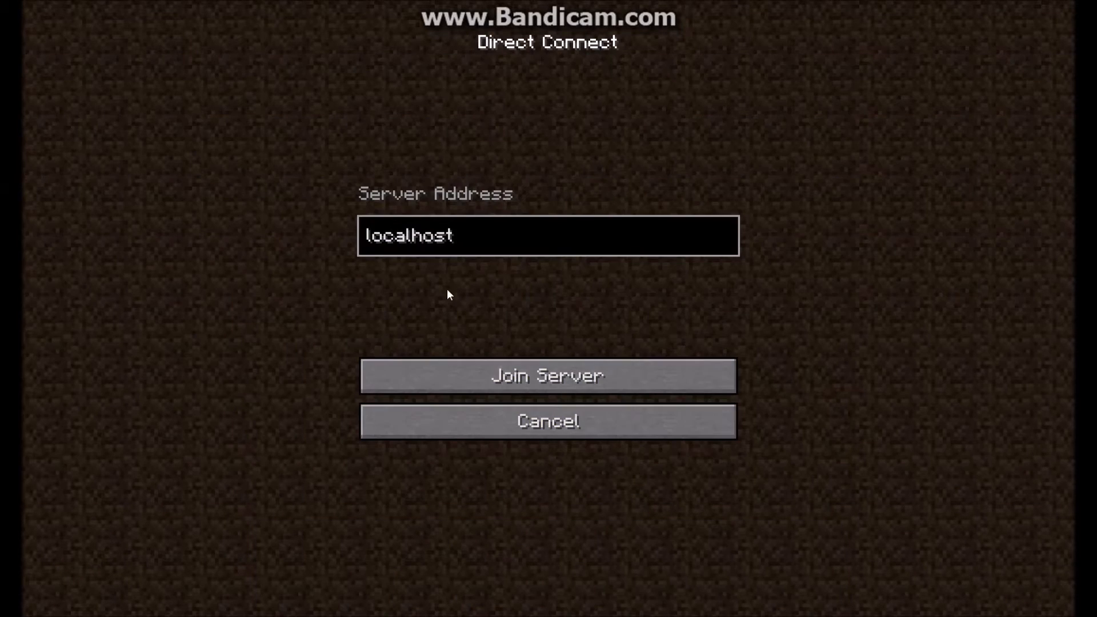
{"action": "left_click", "coordinate": [540, 422]}
{"action": "left_click", "coordinate": [474, 585]}
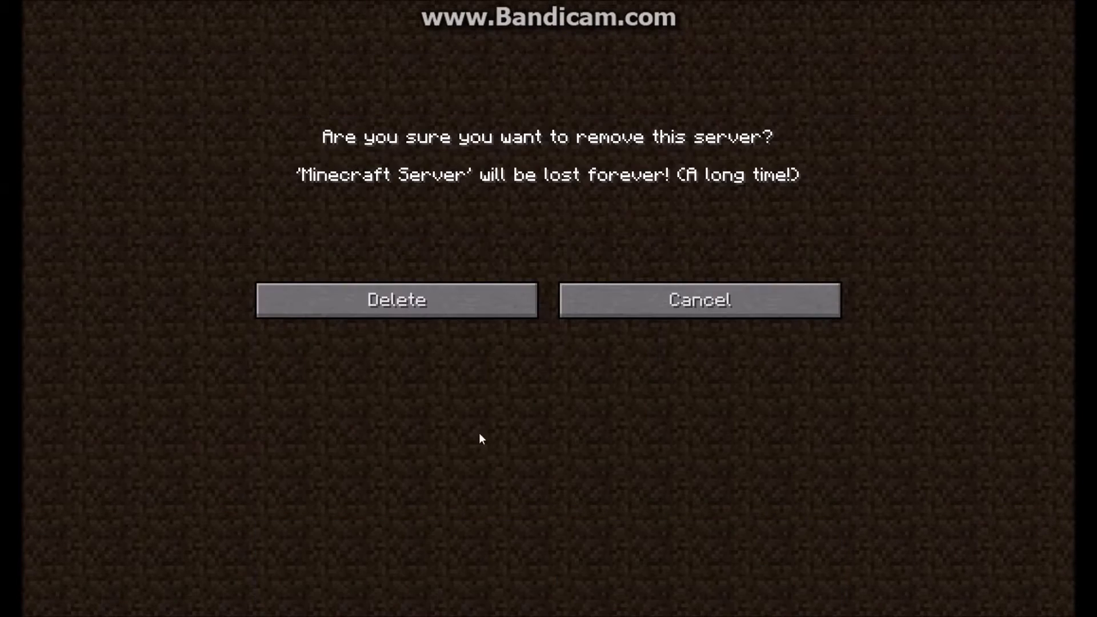
{"action": "key", "text": "Escape"}
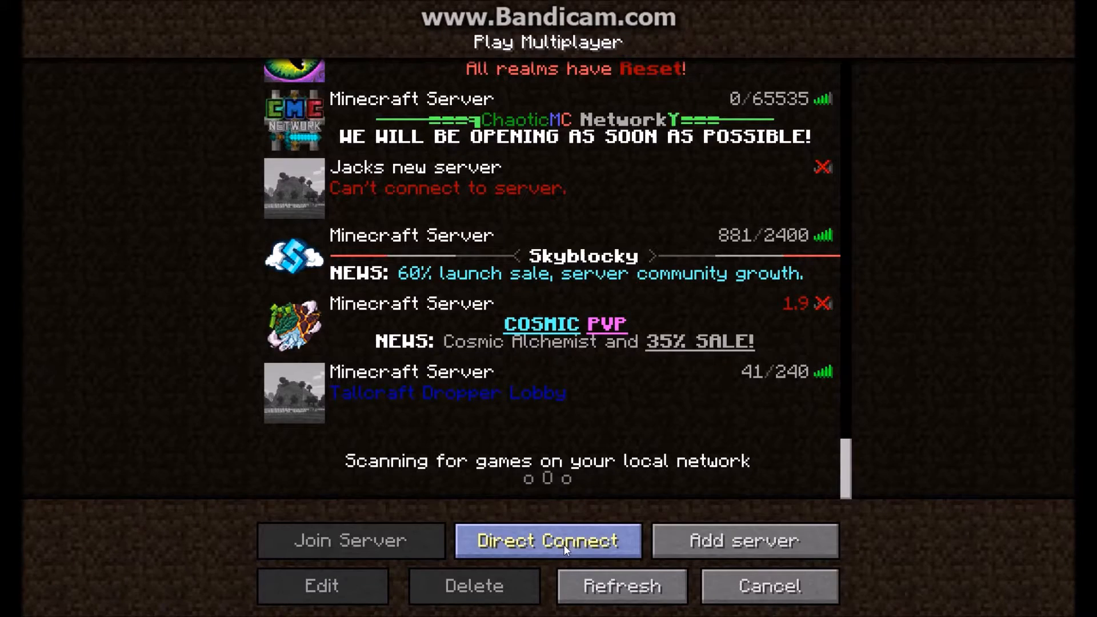
Join the server at localhost through Direct Connect
{"action": "left_click", "coordinate": [564, 543]}
{"action": "left_click", "coordinate": [526, 391]}
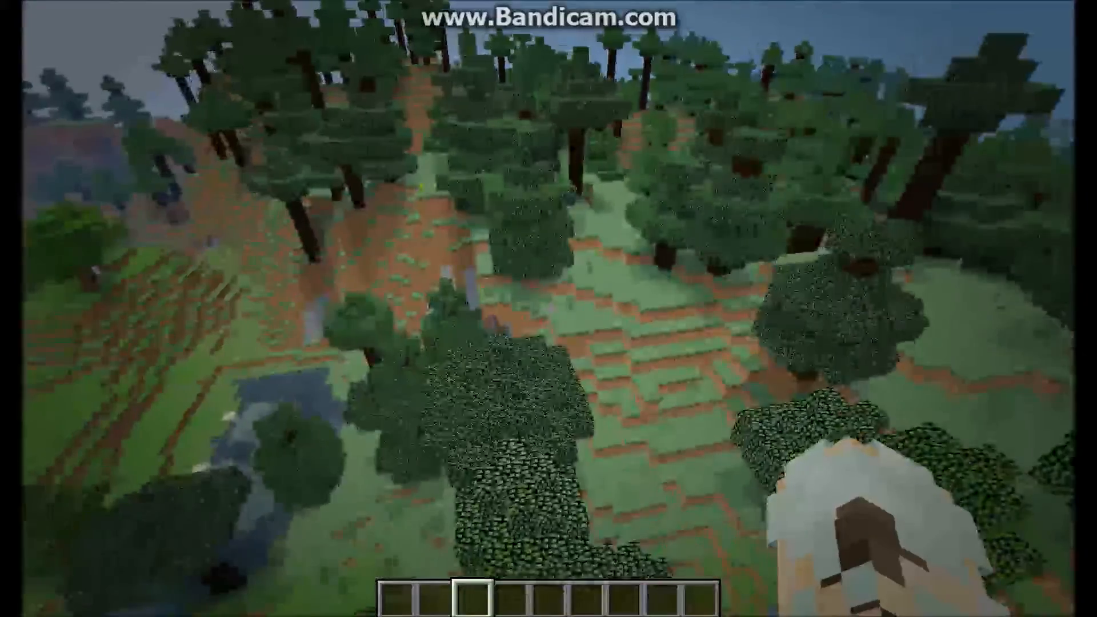
Try to remove a player's operator rights with the /deop command in the game chat
{"action": "key", "text": "slash"}
{"action": "type", "text": "deop"}
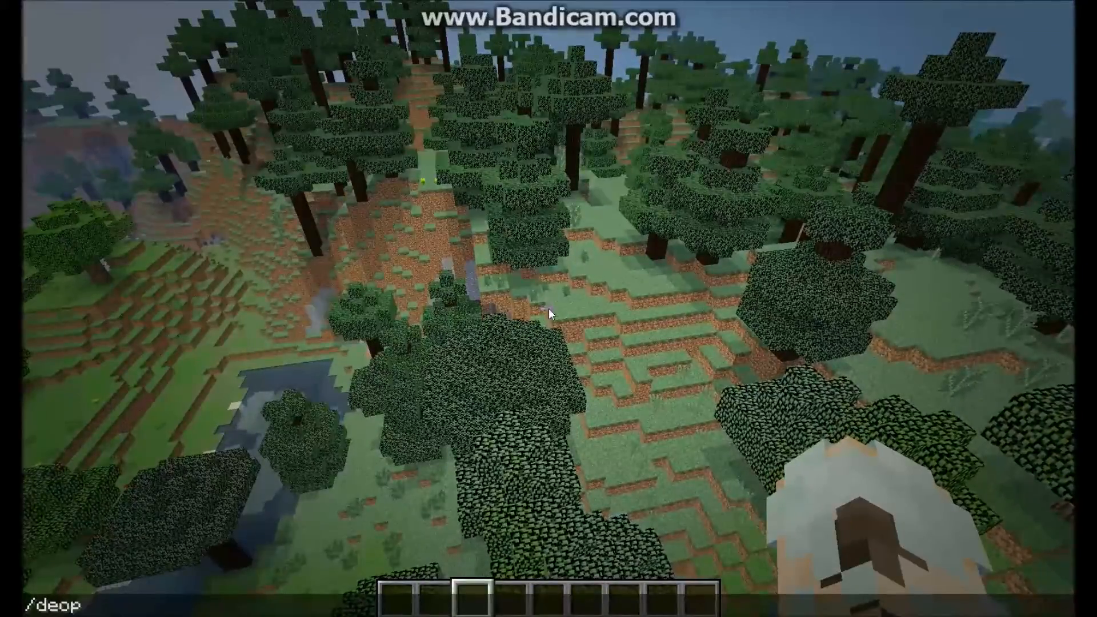
{"action": "type", "text": " BurntTNTFreak"}
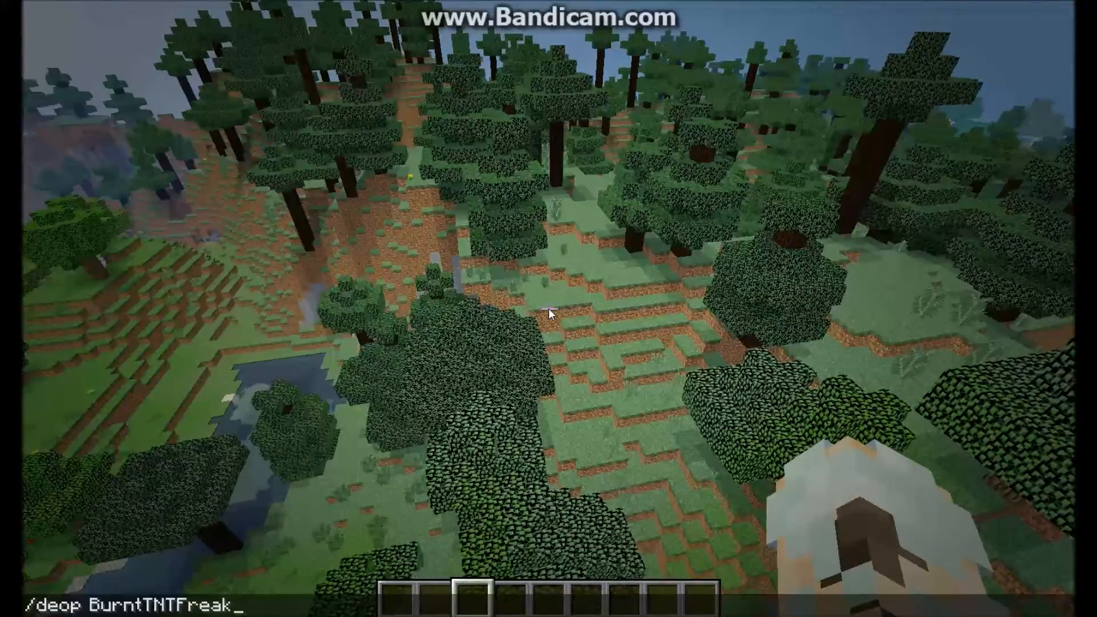
{"action": "key", "text": "BackSpace"}
{"action": "key", "text": "BackSpace"}
{"action": "key", "text": "BackSpace"}
{"action": "key", "text": "BackSpace"}
{"action": "key", "text": "BackSpace"}
{"action": "key", "text": "BackSpace"}
{"action": "key", "text": "BackSpace"}
{"action": "key", "text": "BackSpace"}
{"action": "key", "text": "BackSpace"}
{"action": "key", "text": "BackSpace"}
{"action": "key", "text": "BackSpace"}
{"action": "key", "text": "BackSpace"}
{"action": "key", "text": "BackSpace"}
{"action": "type", "text": "ewan"}
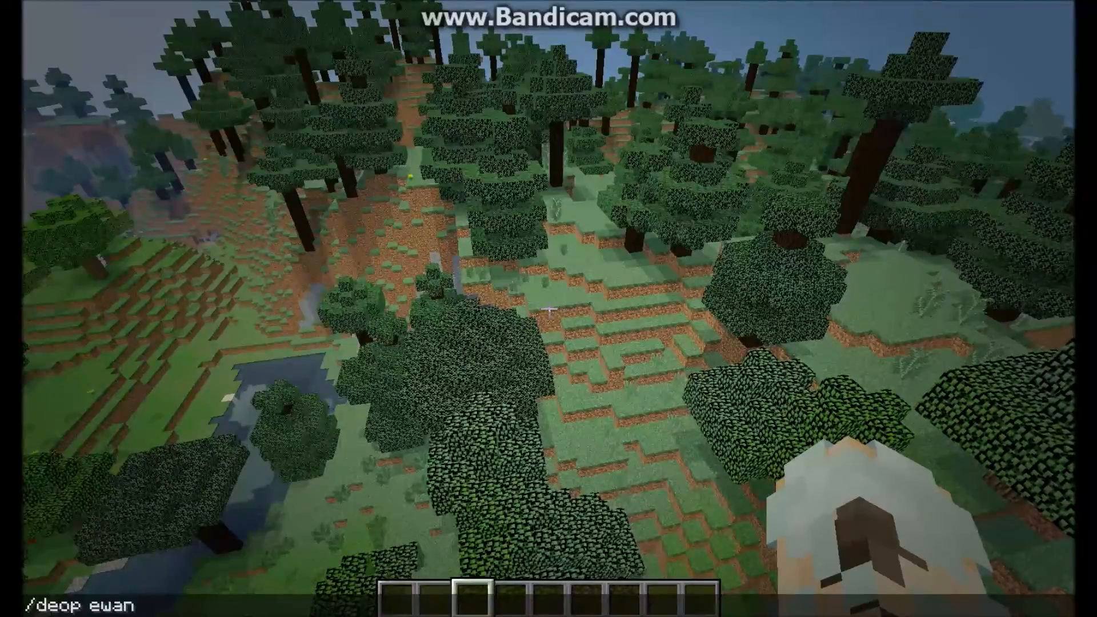
{"action": "key", "text": "Return"}
Fly through the forest down to the ground and run the /ban command without a player name
{"action": "key", "text": "w"}
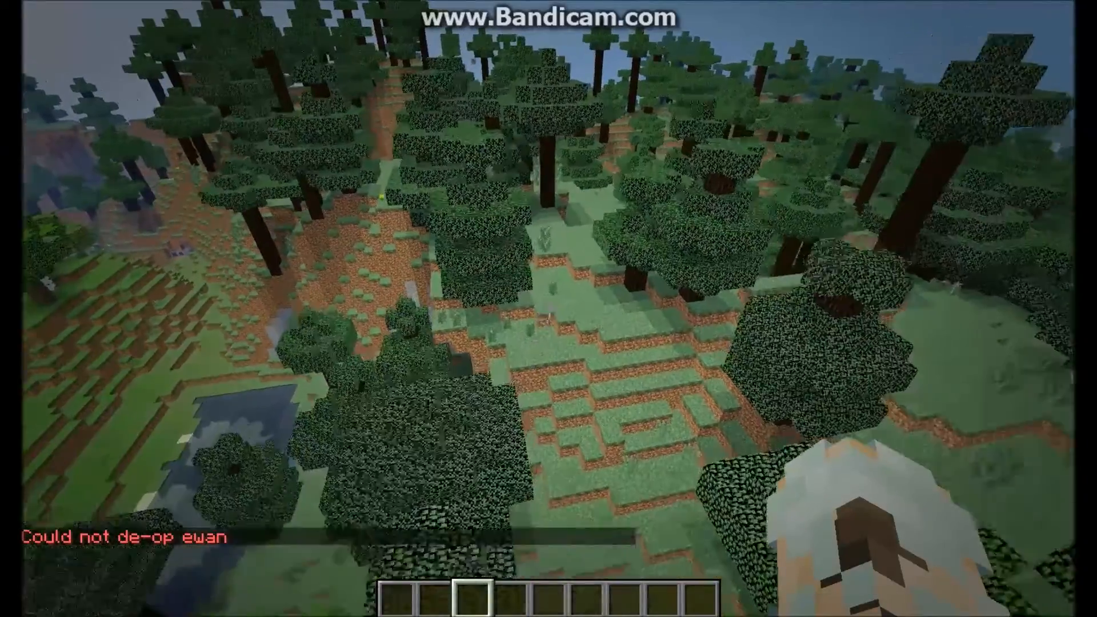
{"action": "key", "text": "w"}
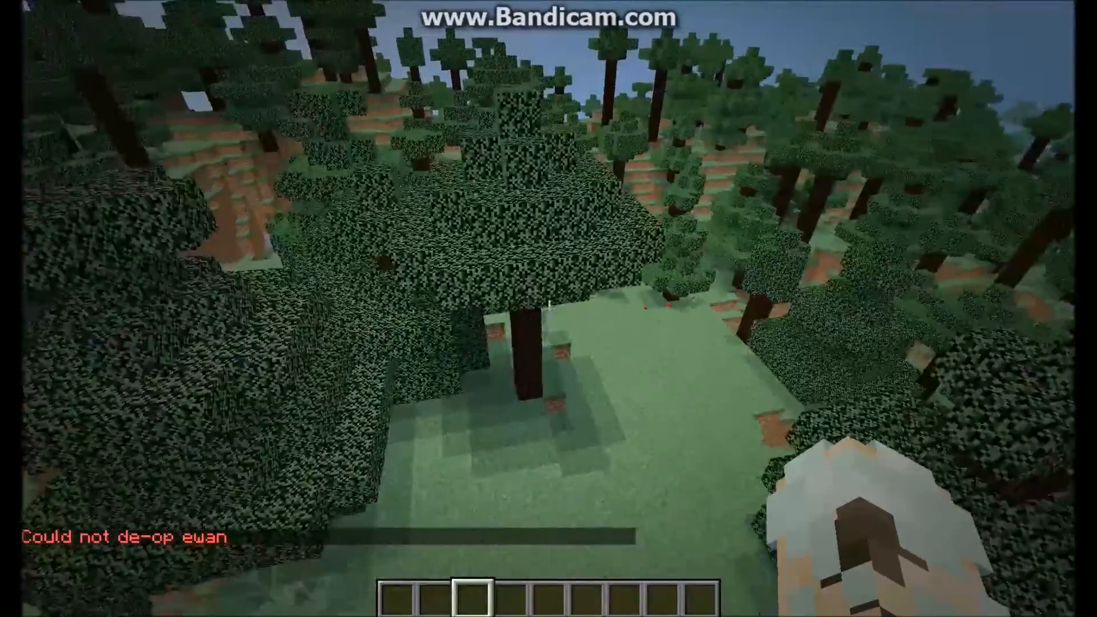
{"action": "key", "text": "w"}
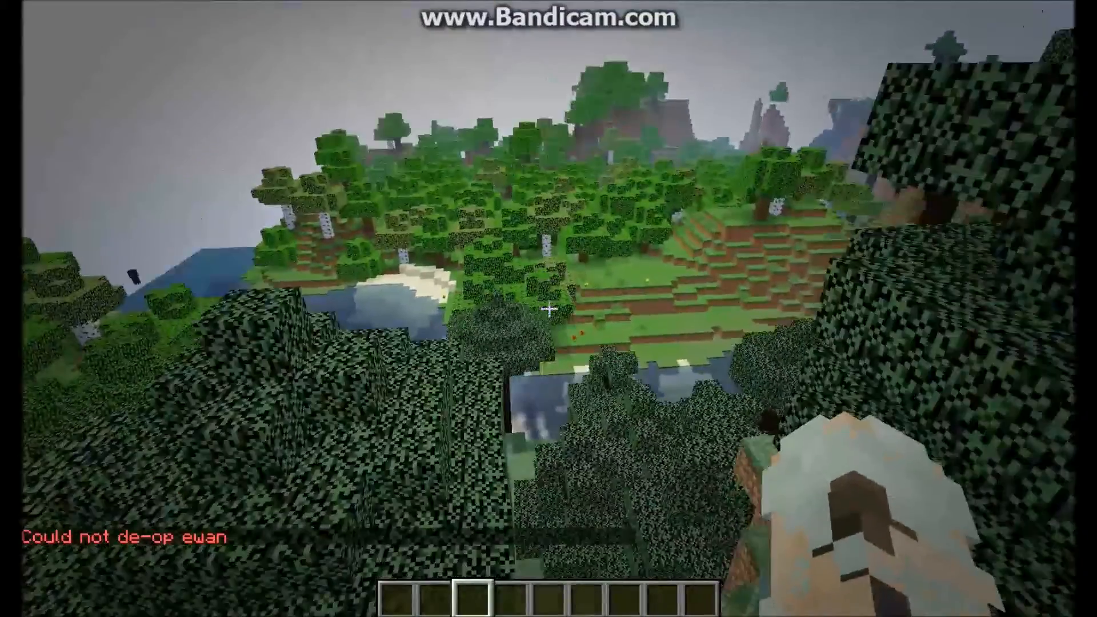
{"action": "key", "text": "w"}
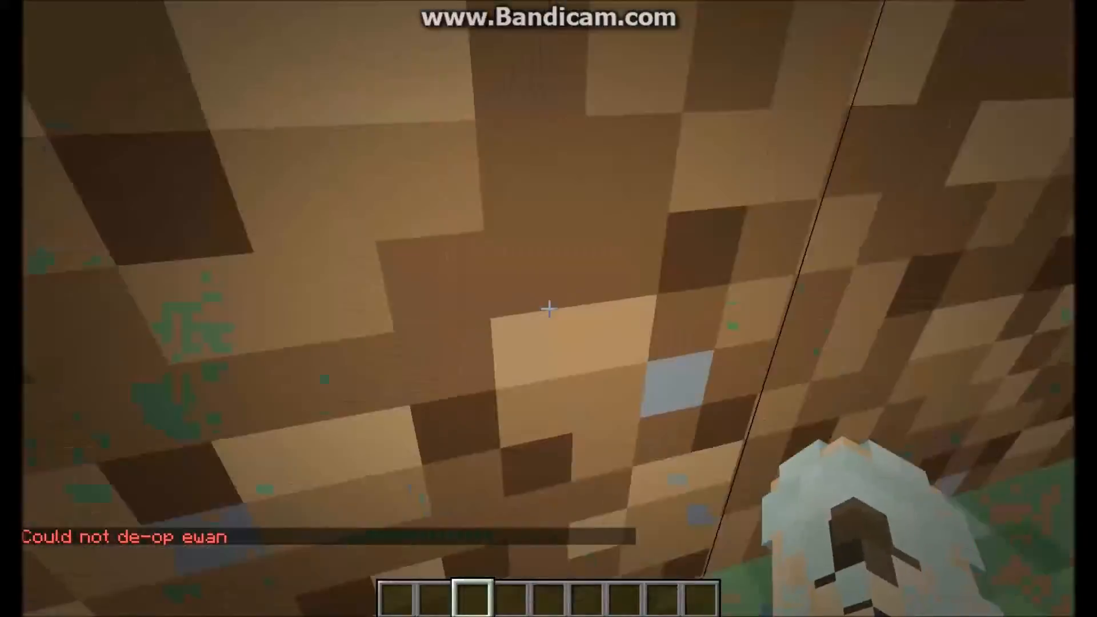
{"action": "type", "text": "/ban"}
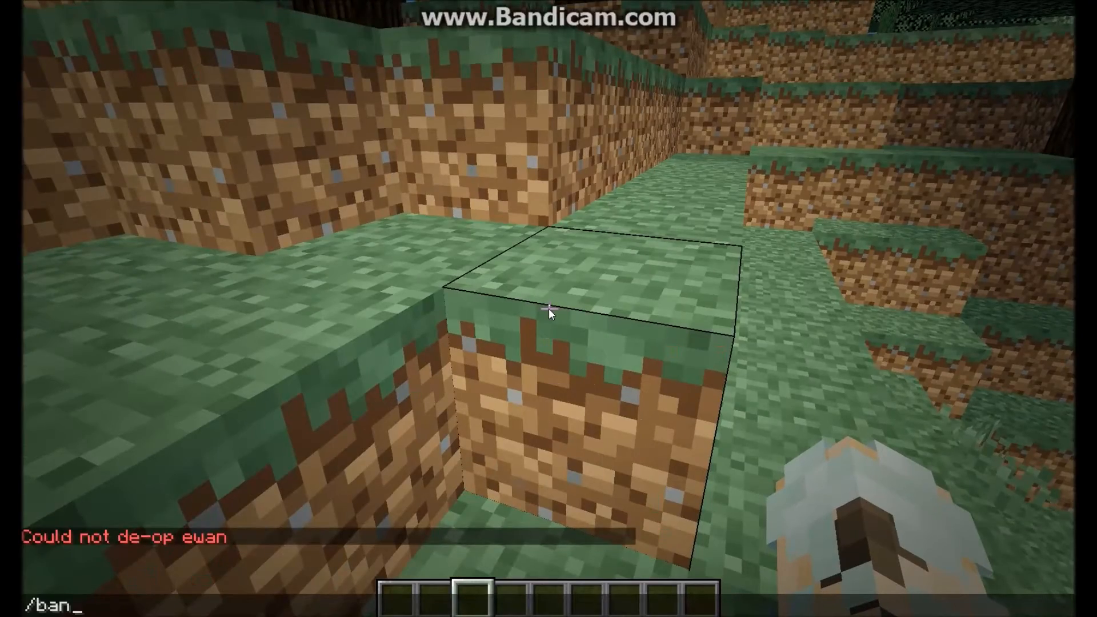
{"action": "key", "text": "Return"}
{"action": "key", "text": "w"}
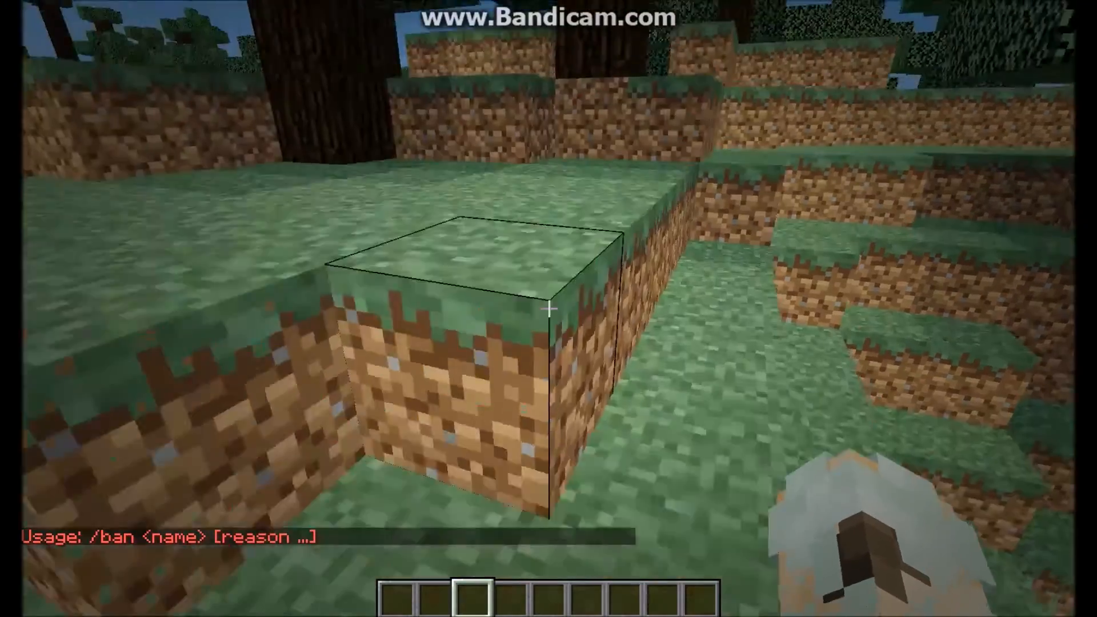
{"action": "key", "text": "w"}
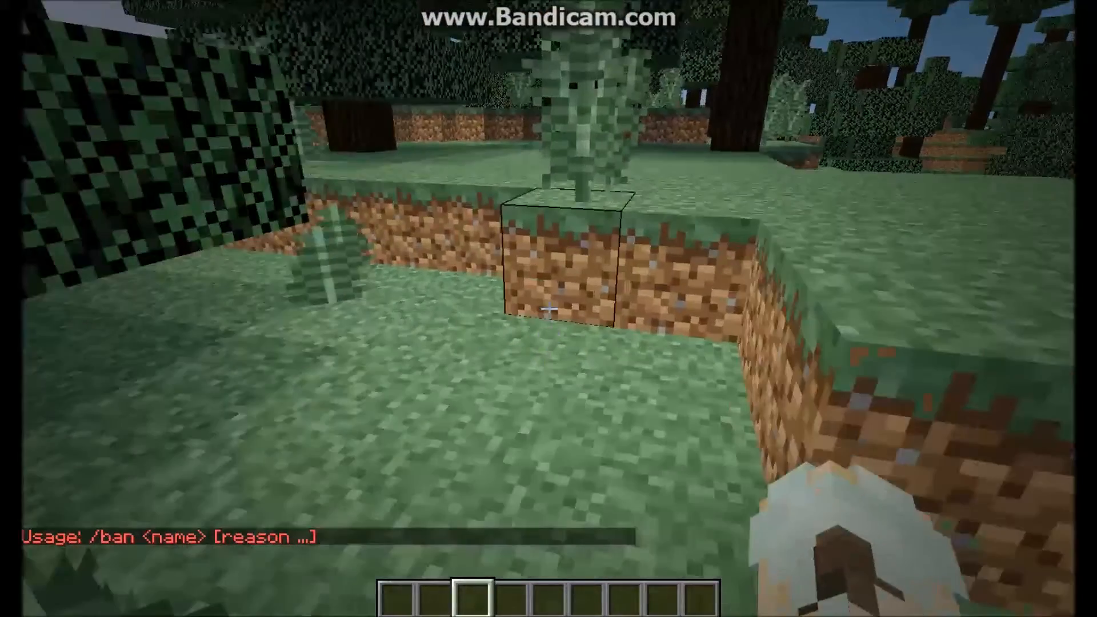
Pause the game and switch to the browser to open portforward.com's Aethra Starvoice router guides
{"action": "key", "text": "Escape"}
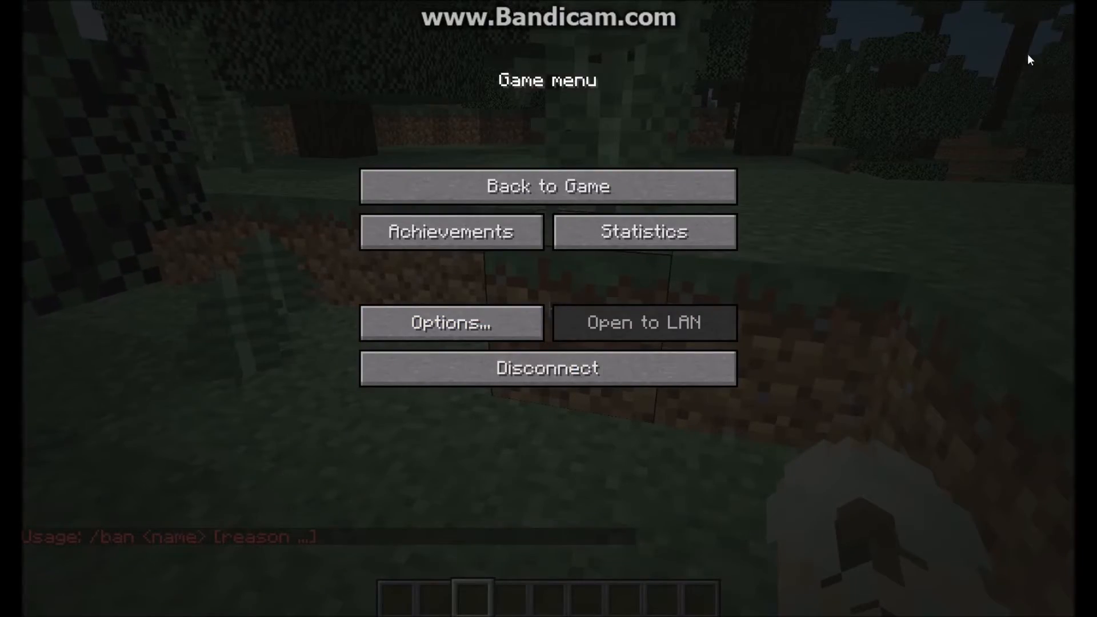
{"action": "left_click", "coordinate": [1020, 1]}
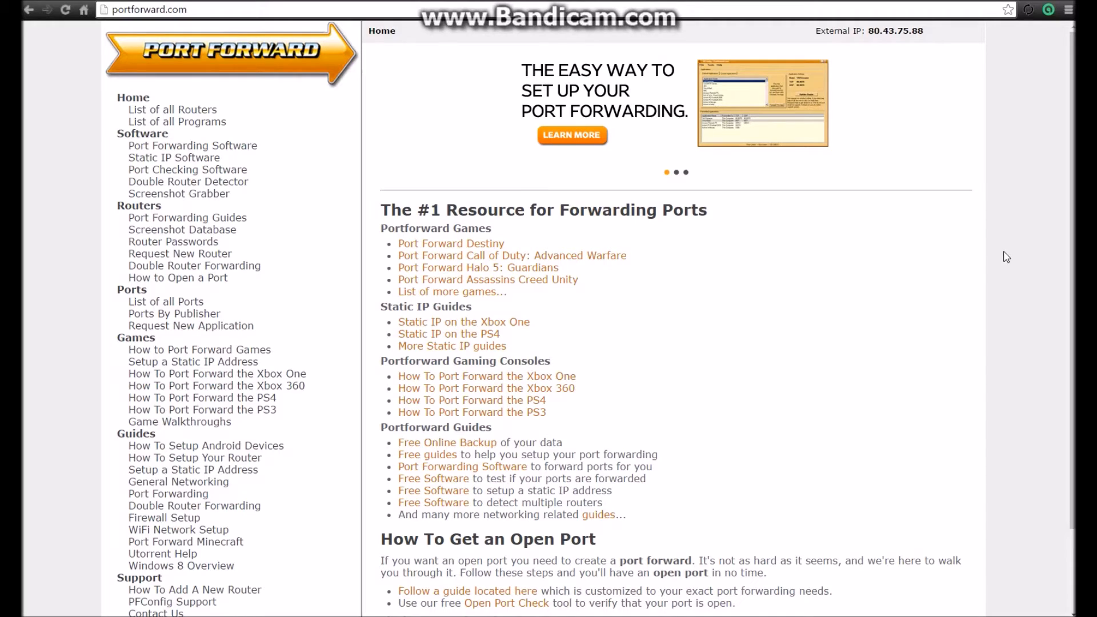
{"action": "left_click", "coordinate": [414, 260]}
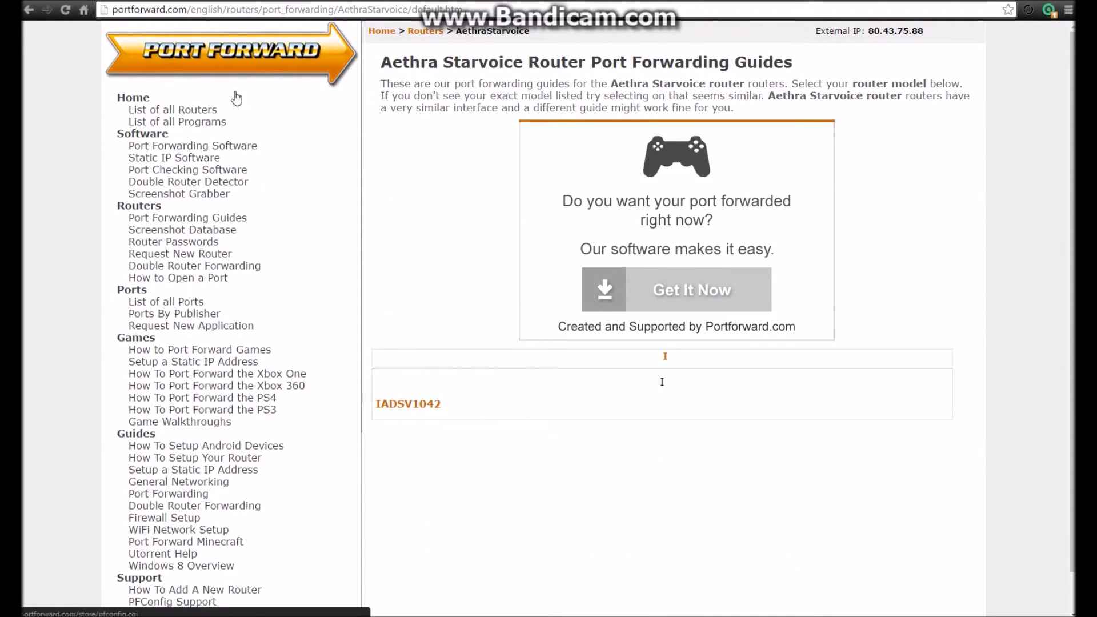
Return to portforward.com's router manufacturer list and view the introduction at the start of the page
{"action": "left_click", "coordinate": [29, 10]}
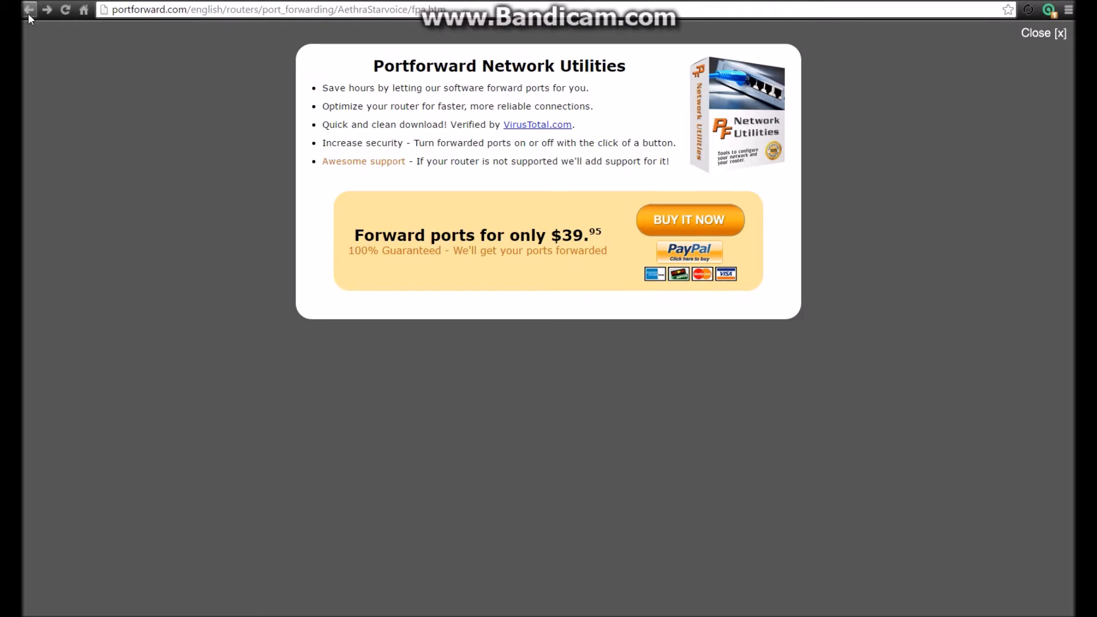
{"action": "left_click", "coordinate": [28, 13]}
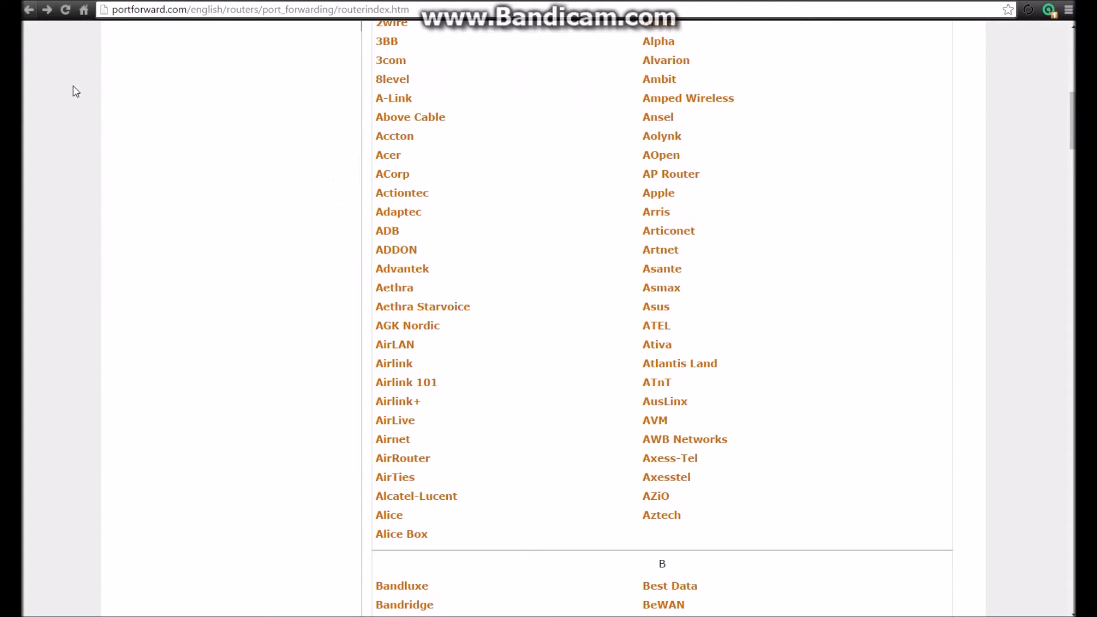
{"action": "scroll", "coordinate": [151, 269], "scroll_direction": "up", "scroll_amount": 5}
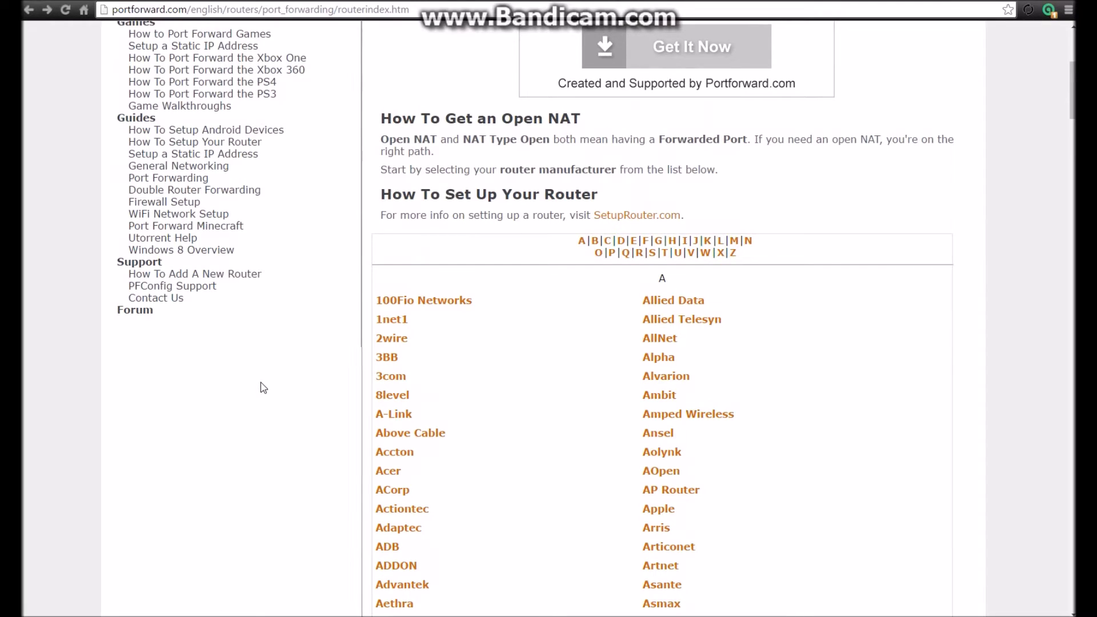
{"action": "scroll", "coordinate": [268, 388], "scroll_direction": "up", "scroll_amount": 2}
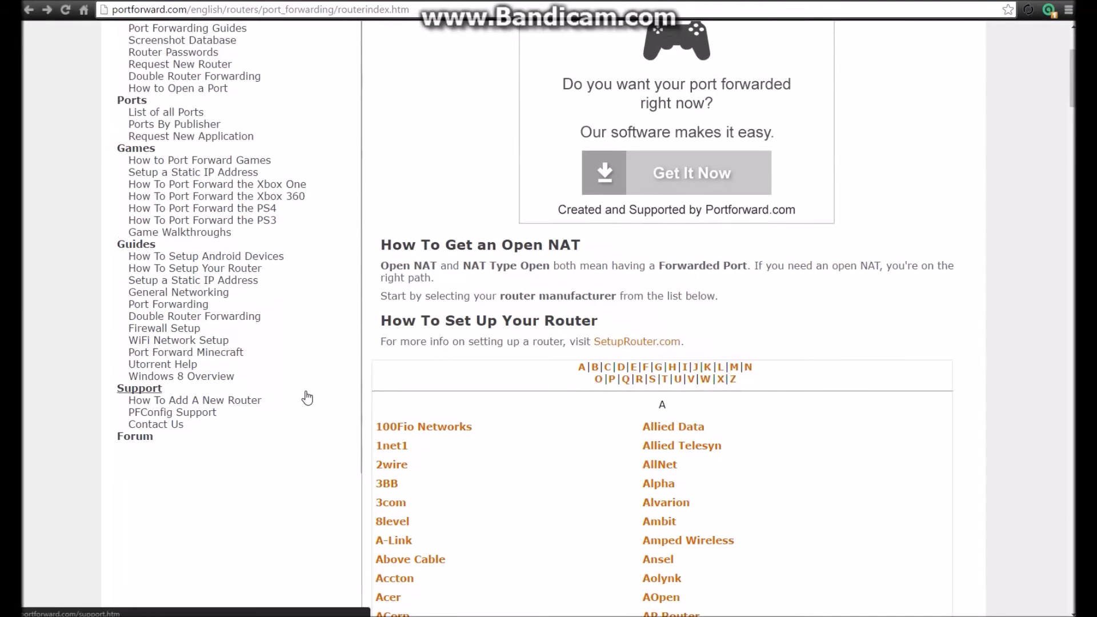
{"action": "scroll", "coordinate": [348, 383], "scroll_direction": "up", "scroll_amount": 3}
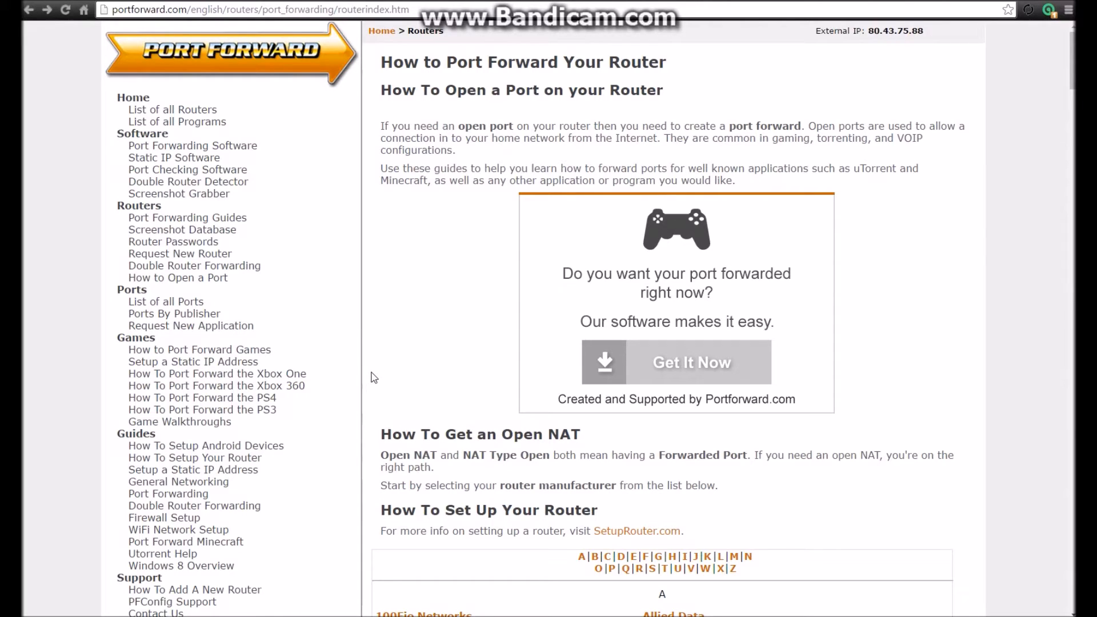
Search Google for "whats my ip address"
{"action": "mouse_move", "coordinate": [403, 615]}
{"action": "left_click", "coordinate": [410, 8]}
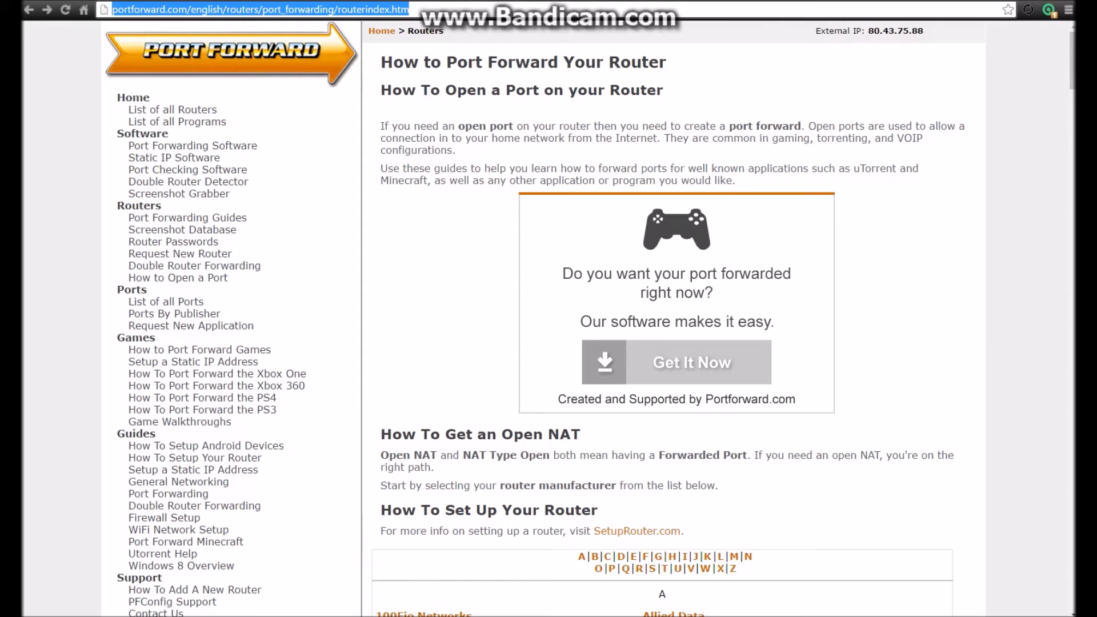
{"action": "type", "text": "wh"}
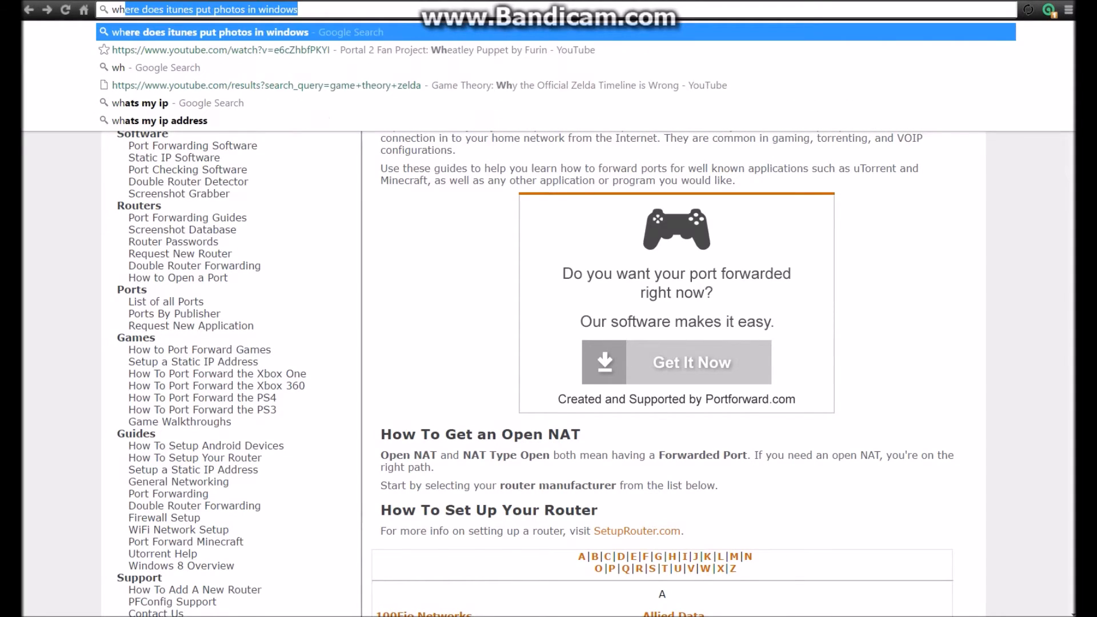
{"action": "type", "text": "ats"}
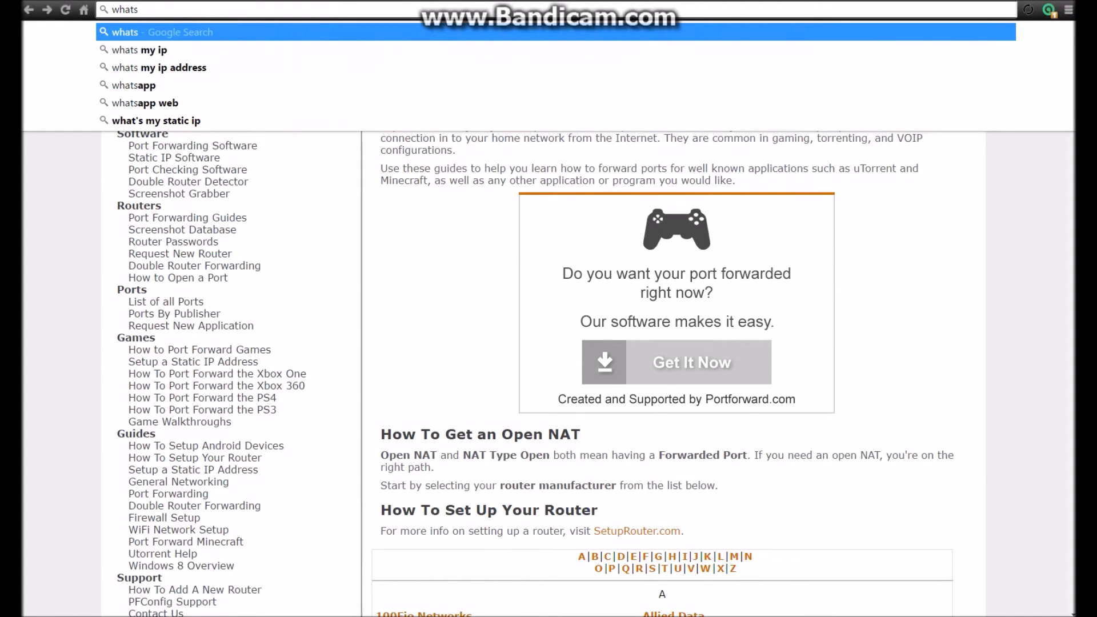
{"action": "left_click", "coordinate": [167, 67]}
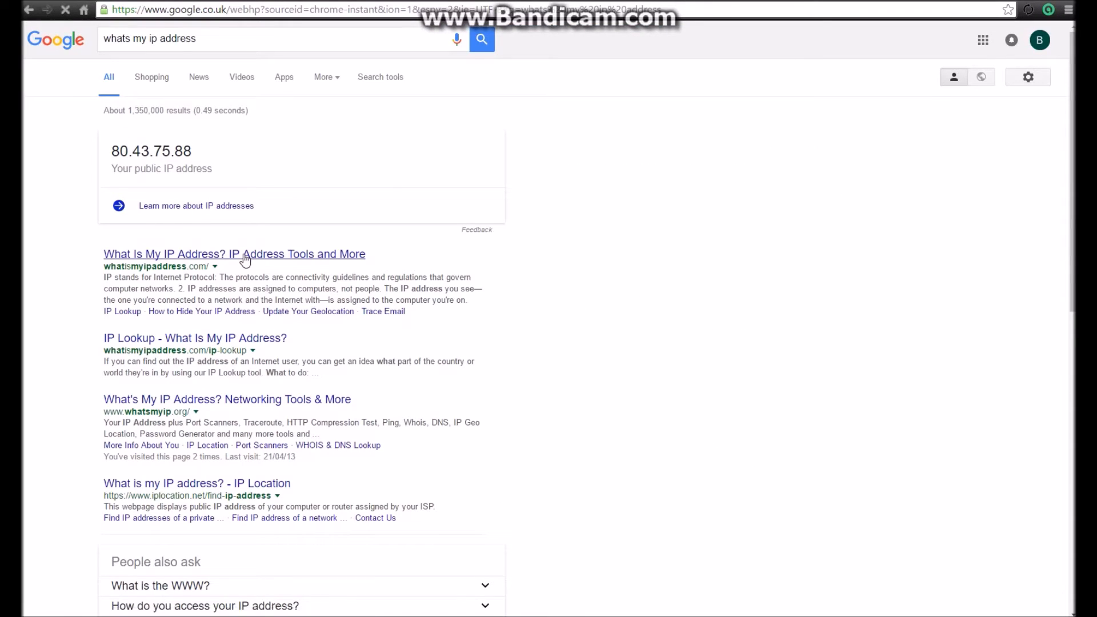
View the whatismyipaddress.com result, then return to the search results and reload them
{"action": "left_click", "coordinate": [242, 256]}
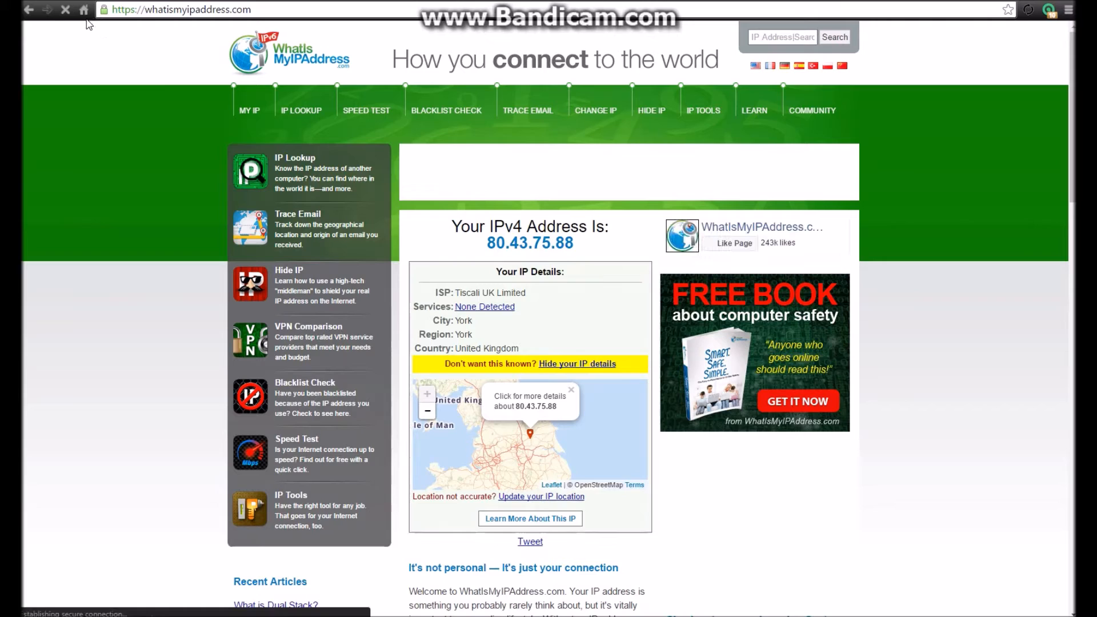
{"action": "left_click", "coordinate": [31, 9]}
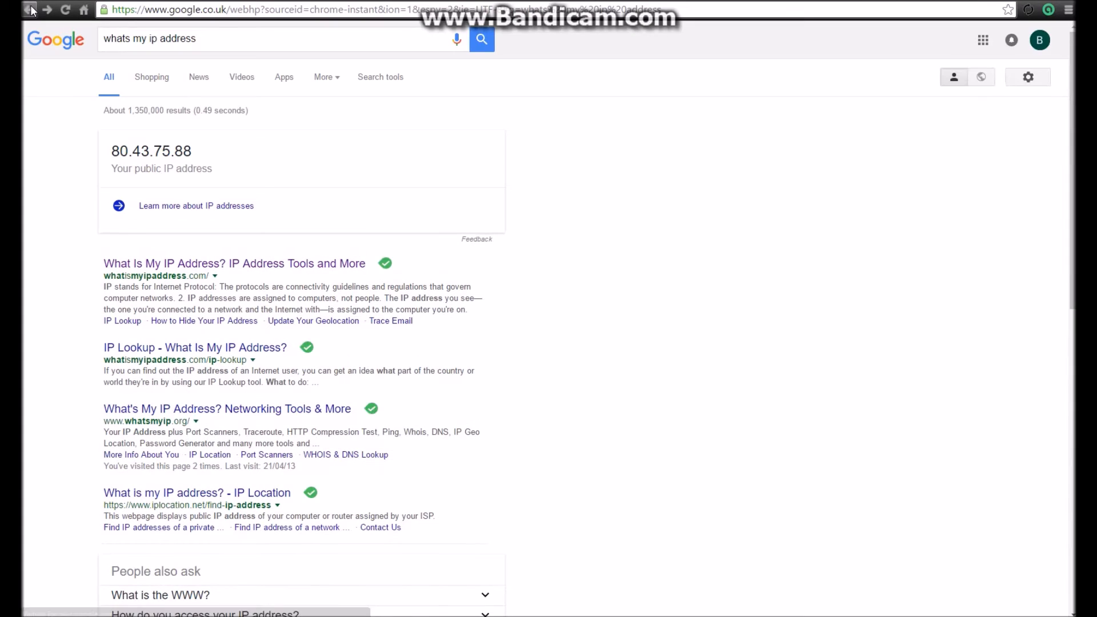
{"action": "key", "text": "F5"}
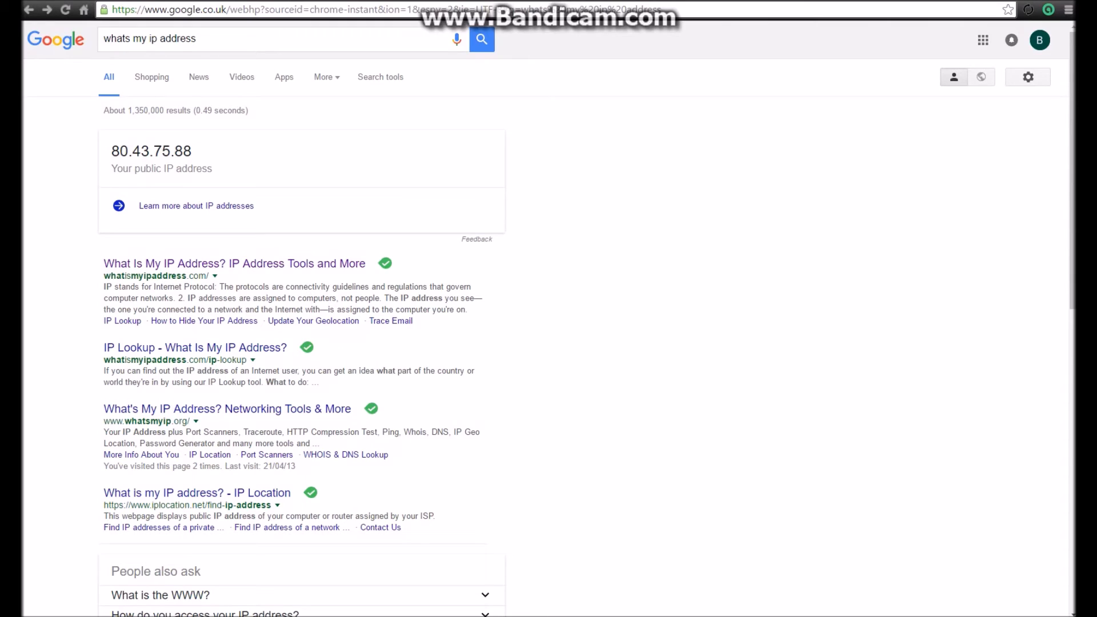
Close the Chrome window and quit Minecraft from its title screen
{"action": "mouse_move", "coordinate": [527, 616]}
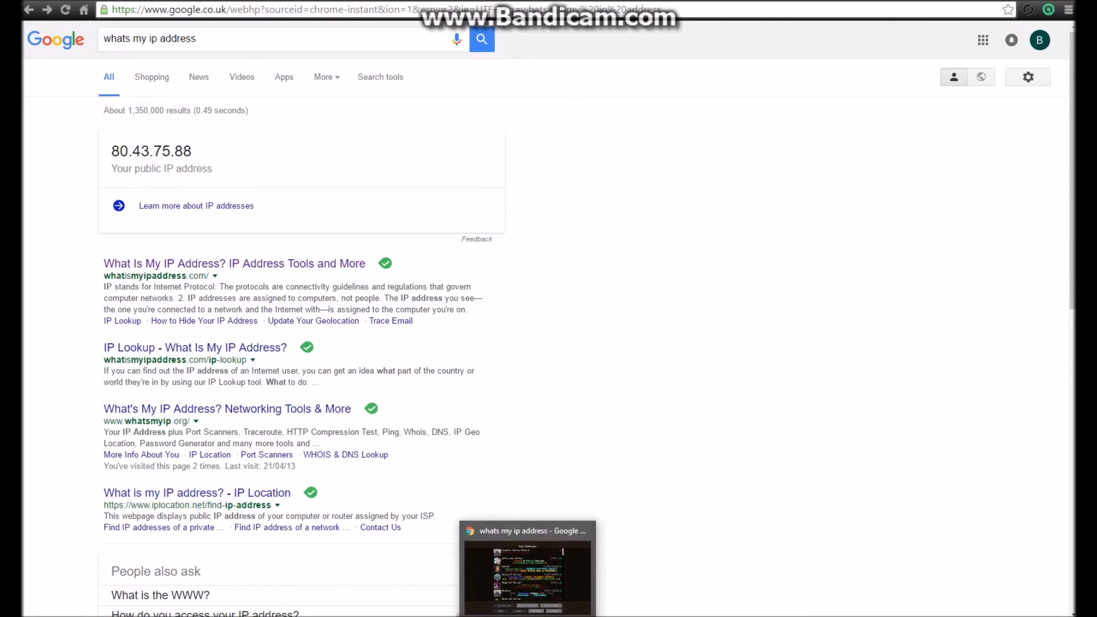
{"action": "right_click", "coordinate": [404, 616]}
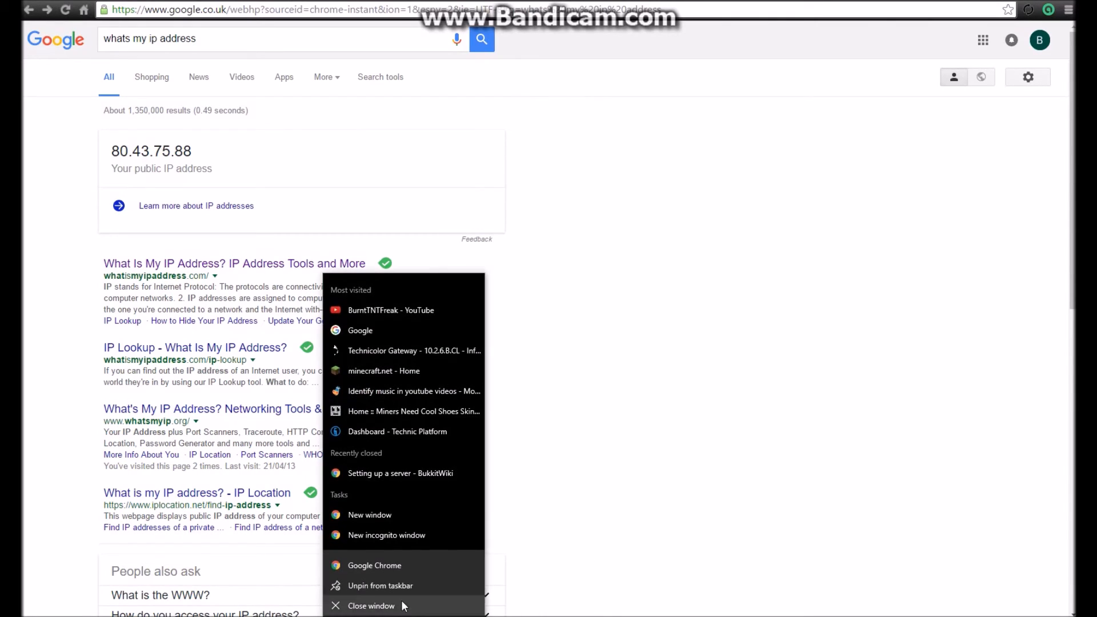
{"action": "left_click", "coordinate": [403, 606]}
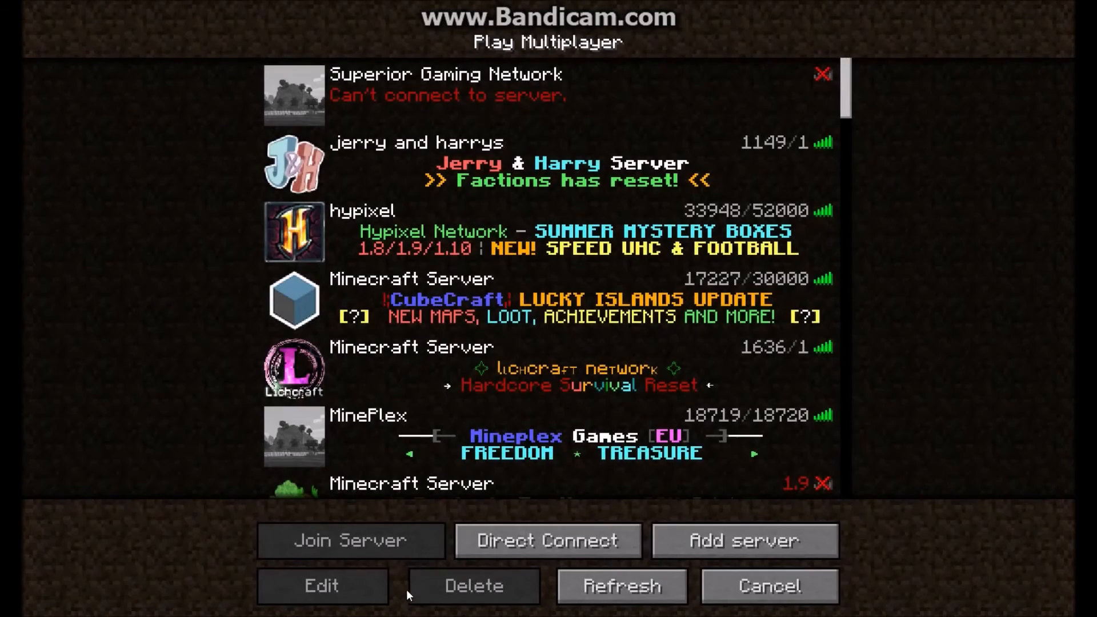
{"action": "left_click", "coordinate": [811, 602]}
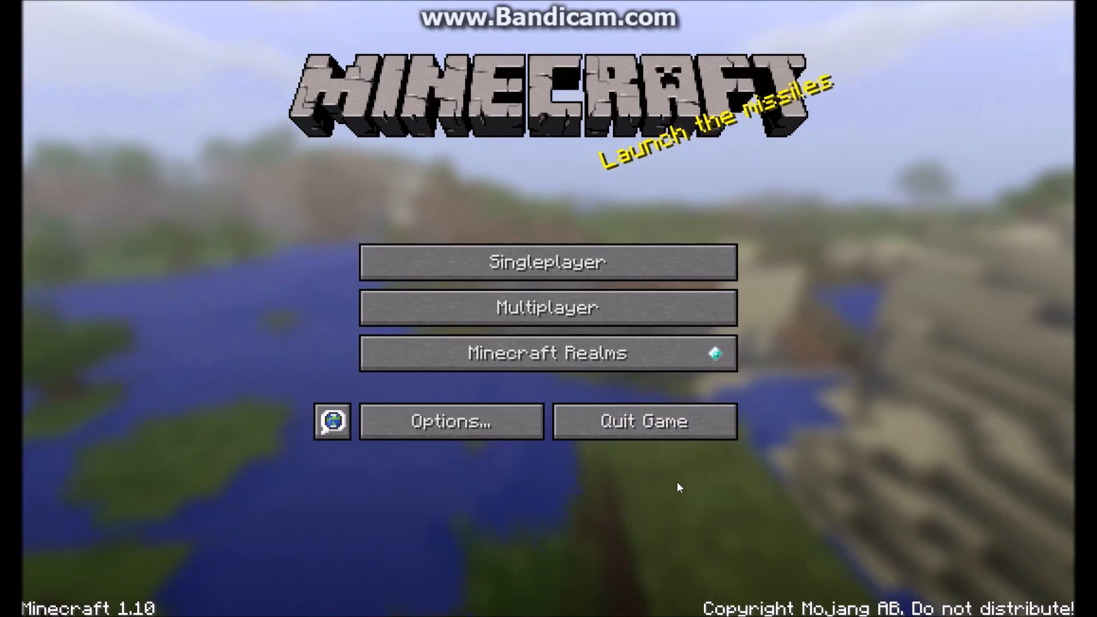
{"action": "left_click", "coordinate": [628, 436]}
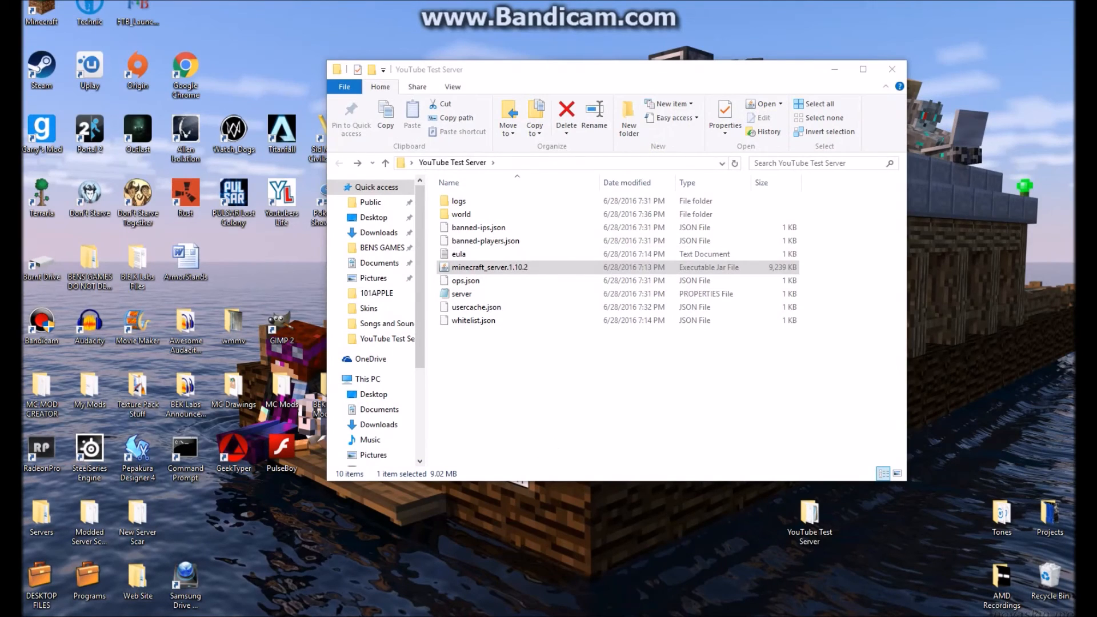
Shut down the Minecraft server with the stop command and close the YouTube Test Server folder window
{"action": "left_click", "coordinate": [503, 614]}
{"action": "type", "text": "stop"}
{"action": "key", "text": "Return"}
{"action": "left_click", "coordinate": [892, 69]}
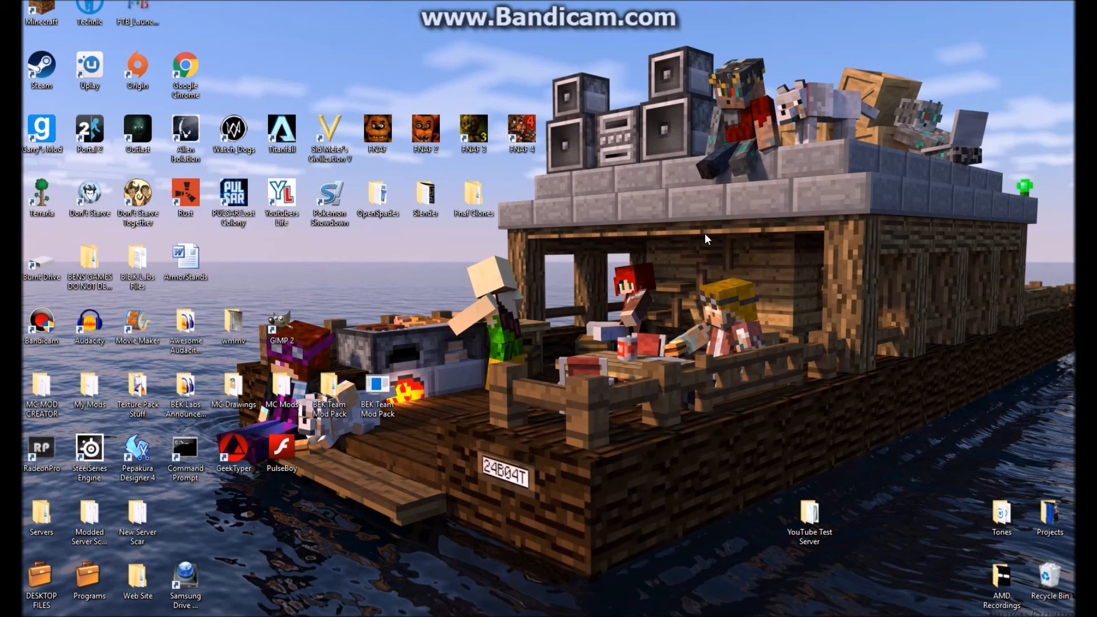